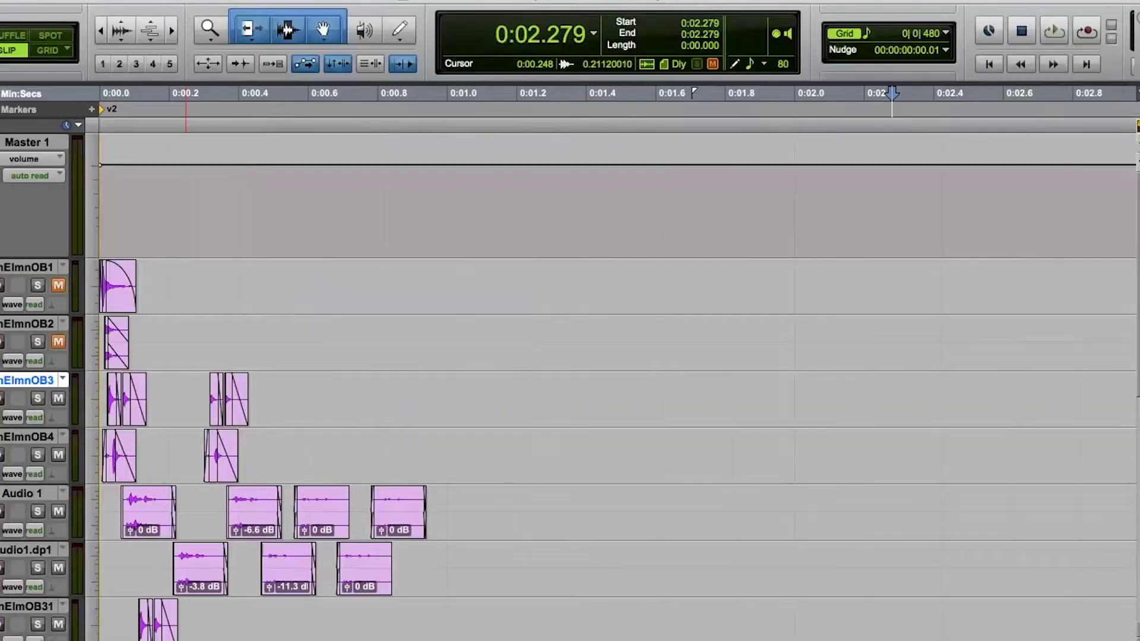
# Try insertion points at 0:01.25, 0:02.336, 0:01.408 and 0:00.848, then play from about 0:01.9
pyautogui.click(538, 110)
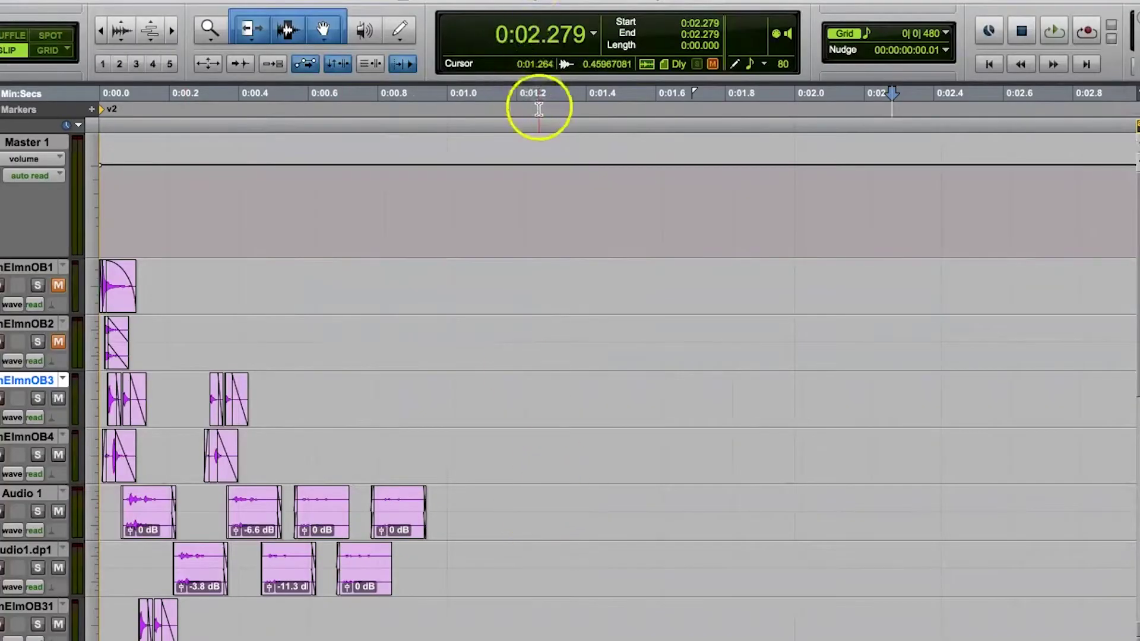
pyautogui.press('space')
pyautogui.press('space')
pyautogui.click(913, 113)
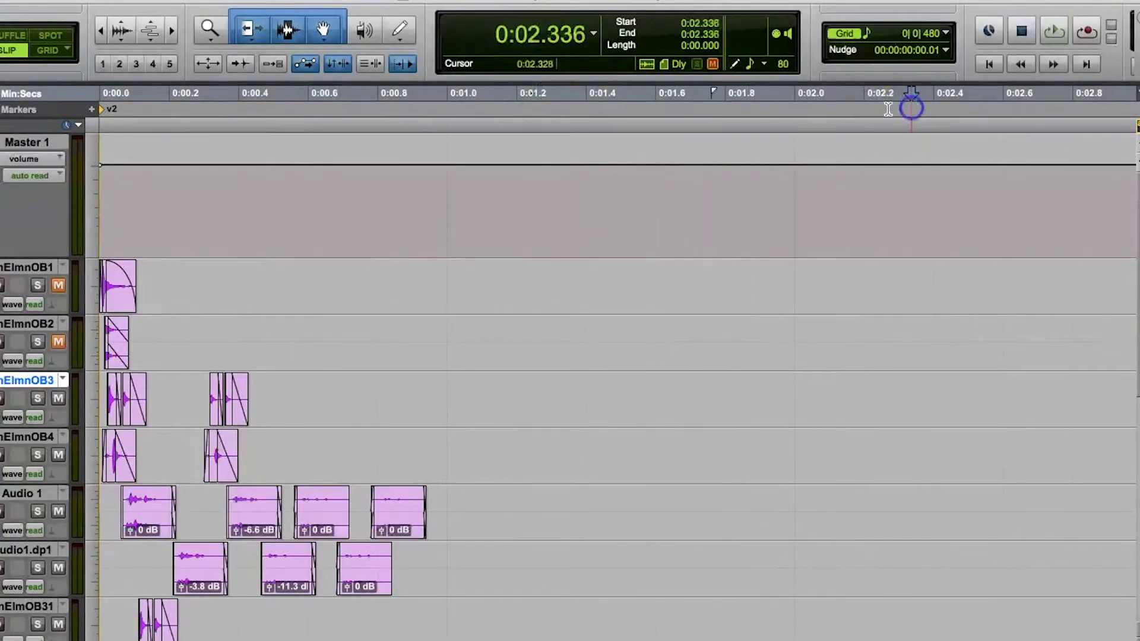
pyautogui.click(589, 102)
pyautogui.click(394, 100)
pyautogui.moveTo(460, 95); pyautogui.dragTo(664, 107)
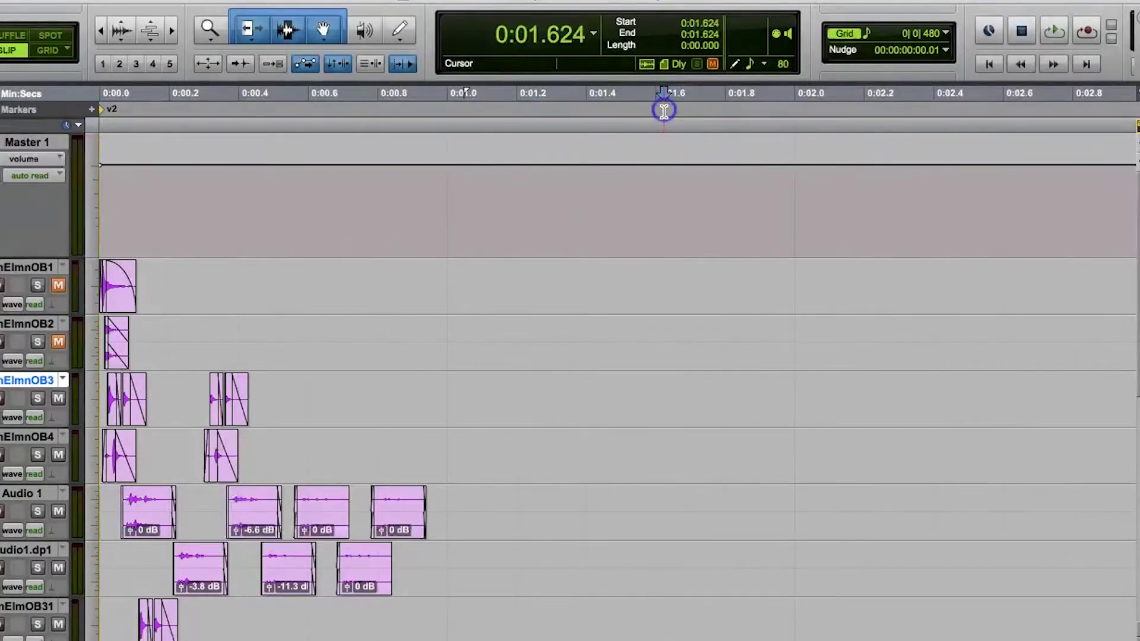
pyautogui.press('space')
pyautogui.press('space')
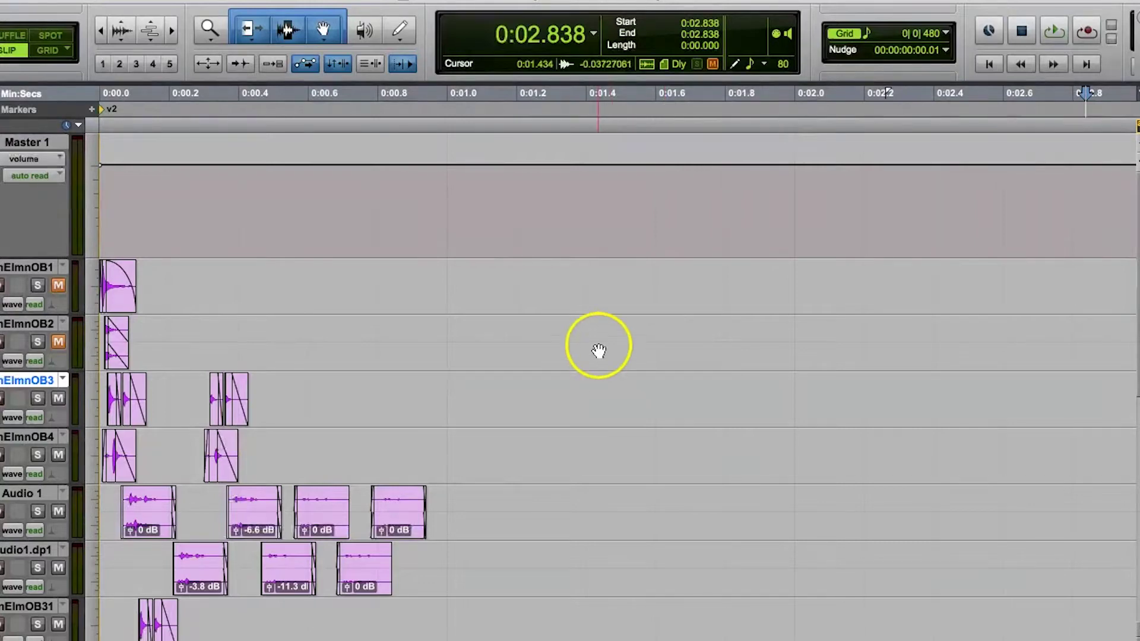
# Play from 0:01.413 and stop playback
pyautogui.click(590, 94)
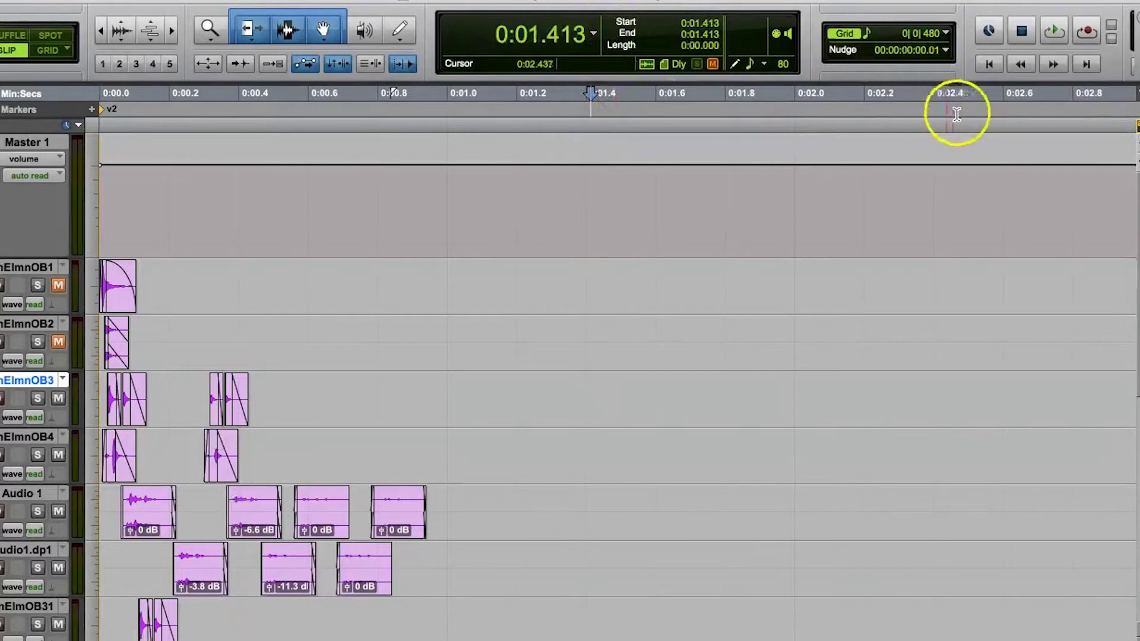
pyautogui.press('space')
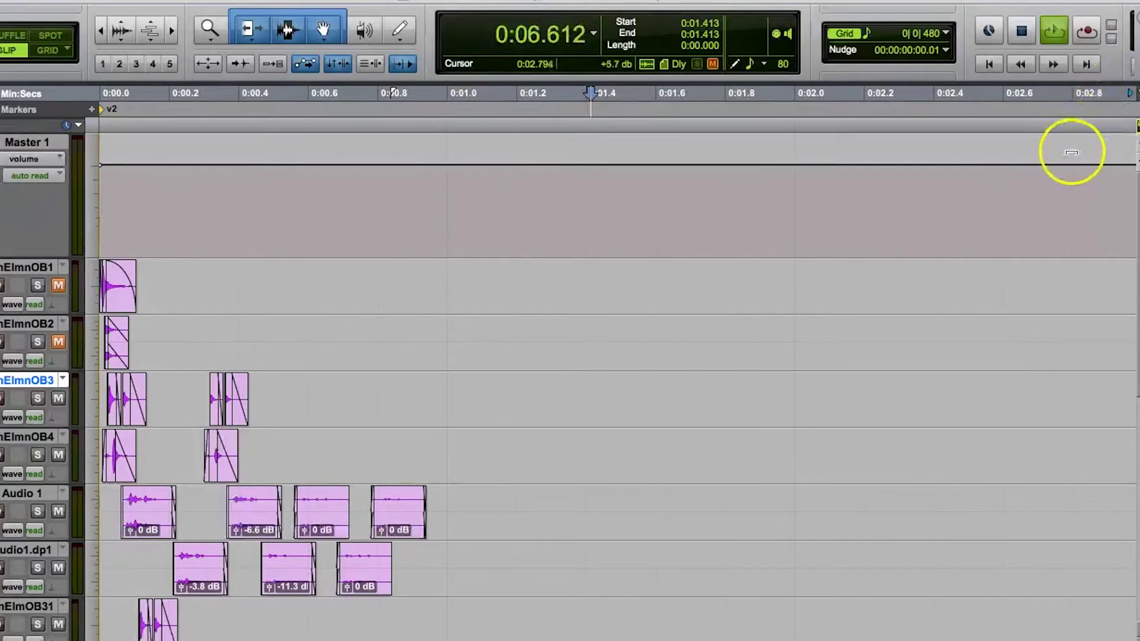
pyautogui.press('space')
# Set the insertion point at 0:00.632 and zoom in around it with R/T
pyautogui.click(335, 108)
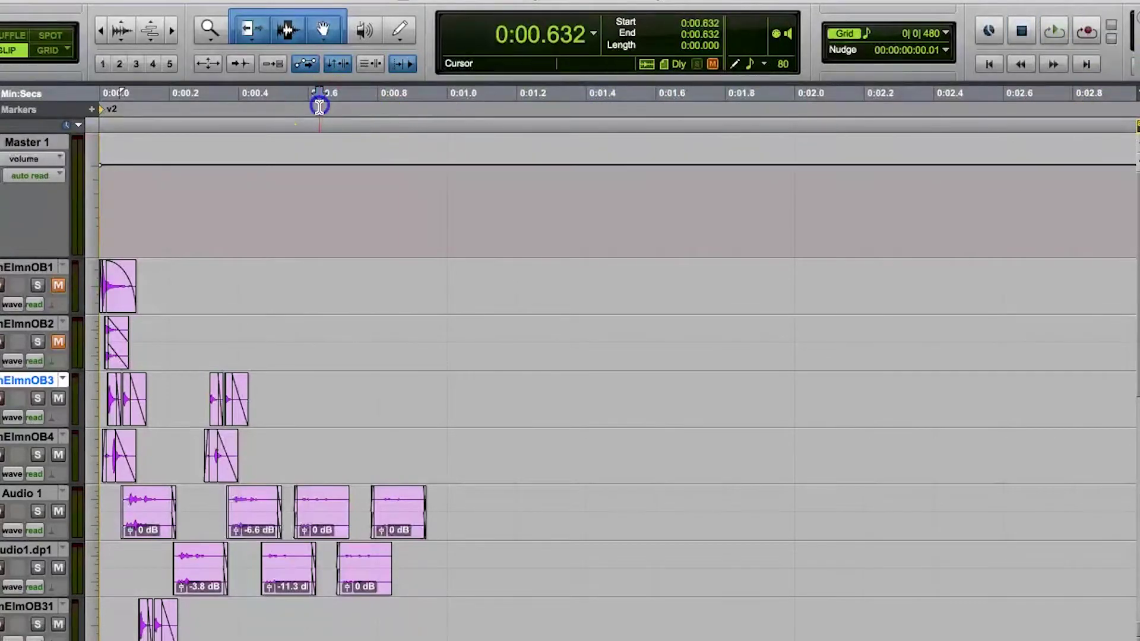
pyautogui.press('r')
pyautogui.press('r')
pyautogui.press('r')
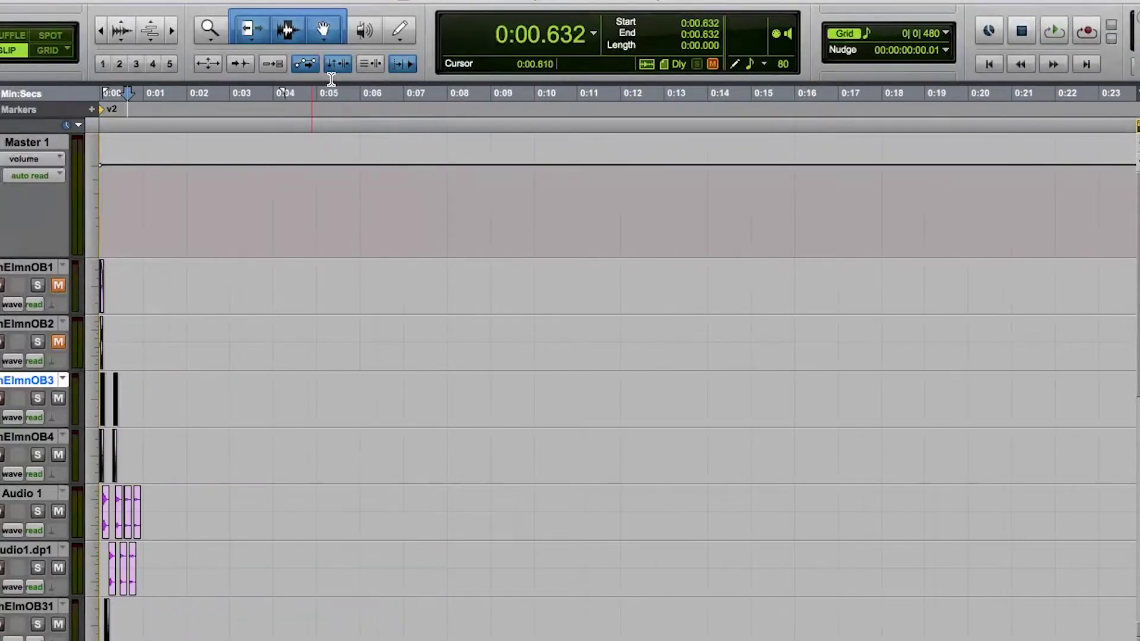
pyautogui.press('t')
pyautogui.press('t')
pyautogui.press('t')
pyautogui.press('t')
pyautogui.press('t')
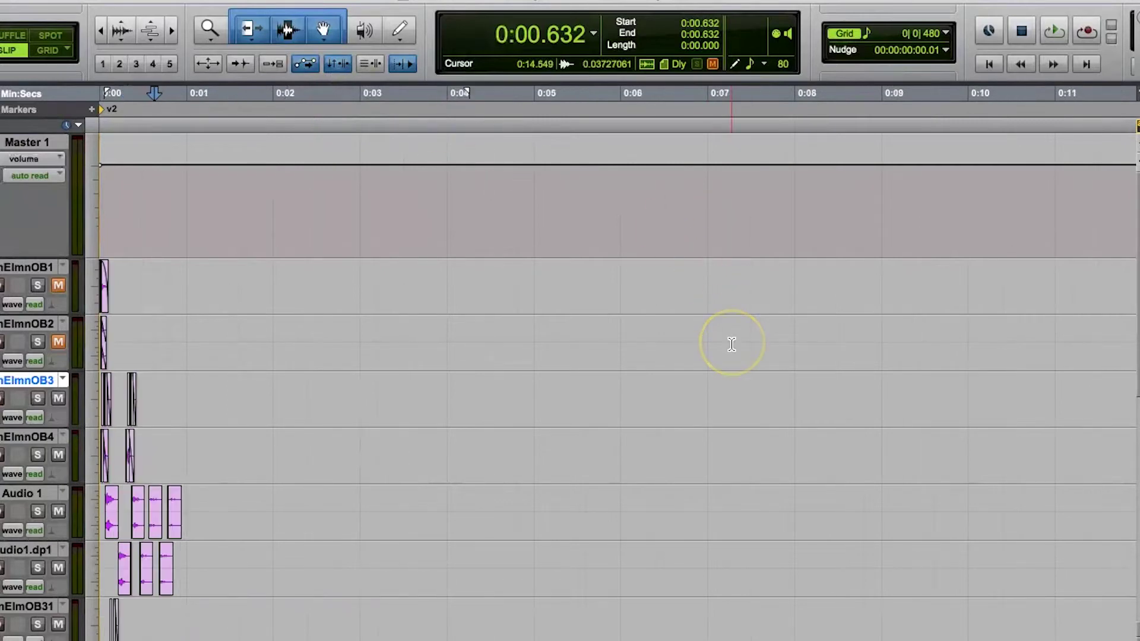
pyautogui.press('t')
pyautogui.press('t')
pyautogui.press('t')
pyautogui.press('t')
pyautogui.press('t')
pyautogui.press('t')
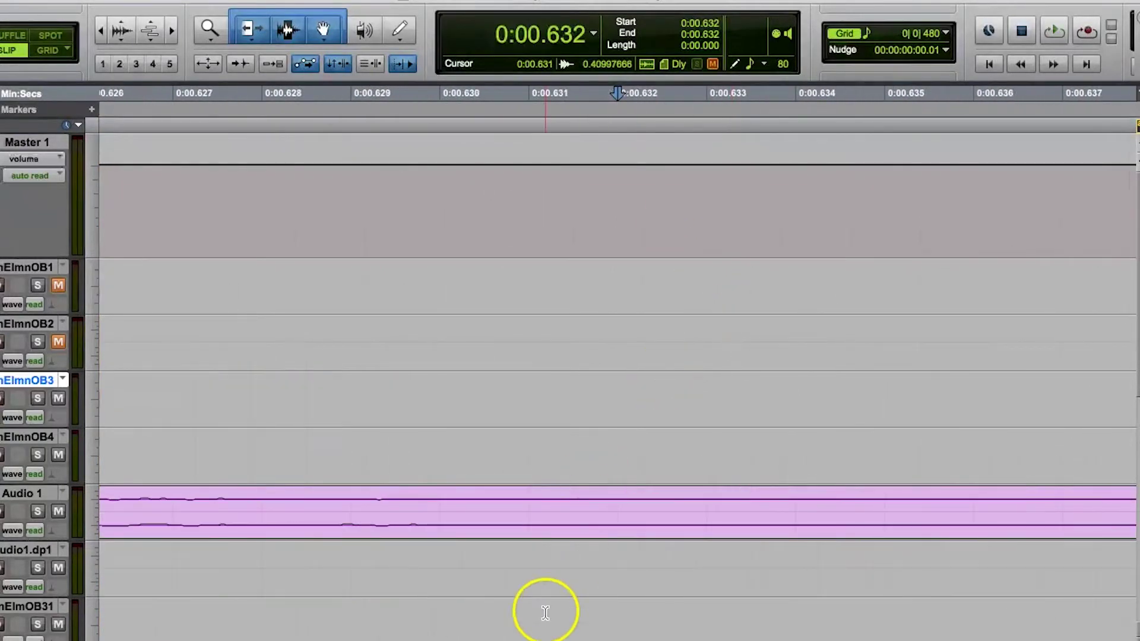
pyautogui.hscroll(10, 617, 392)
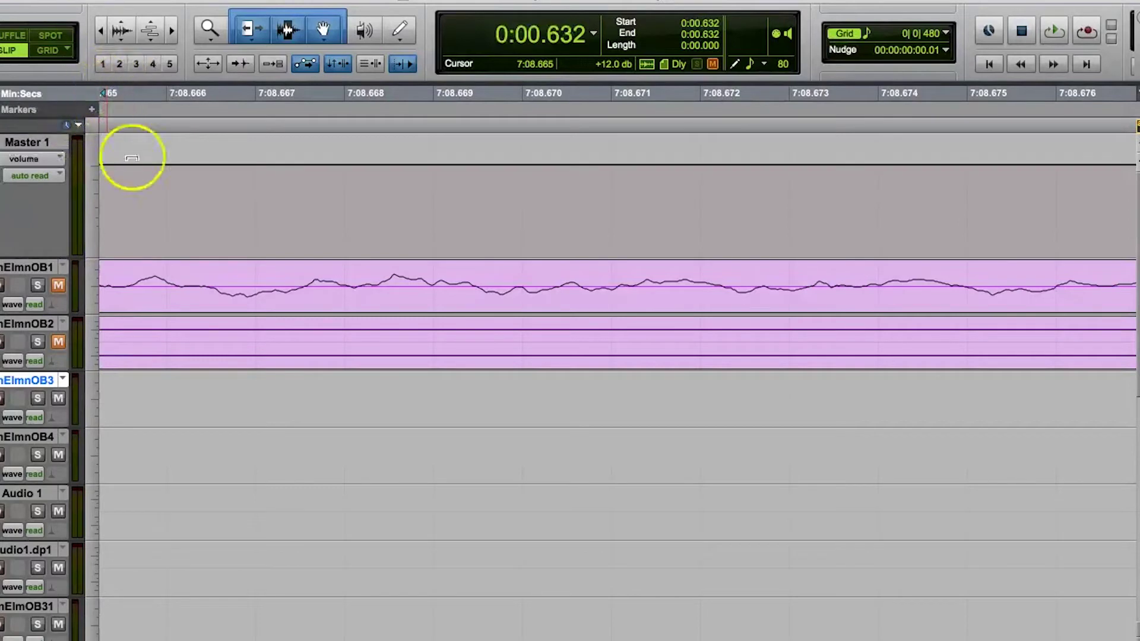
# Play briefly twice from 0:00.632, stopping at 0:02.499, then rezoom the timeline
pyautogui.press('space')
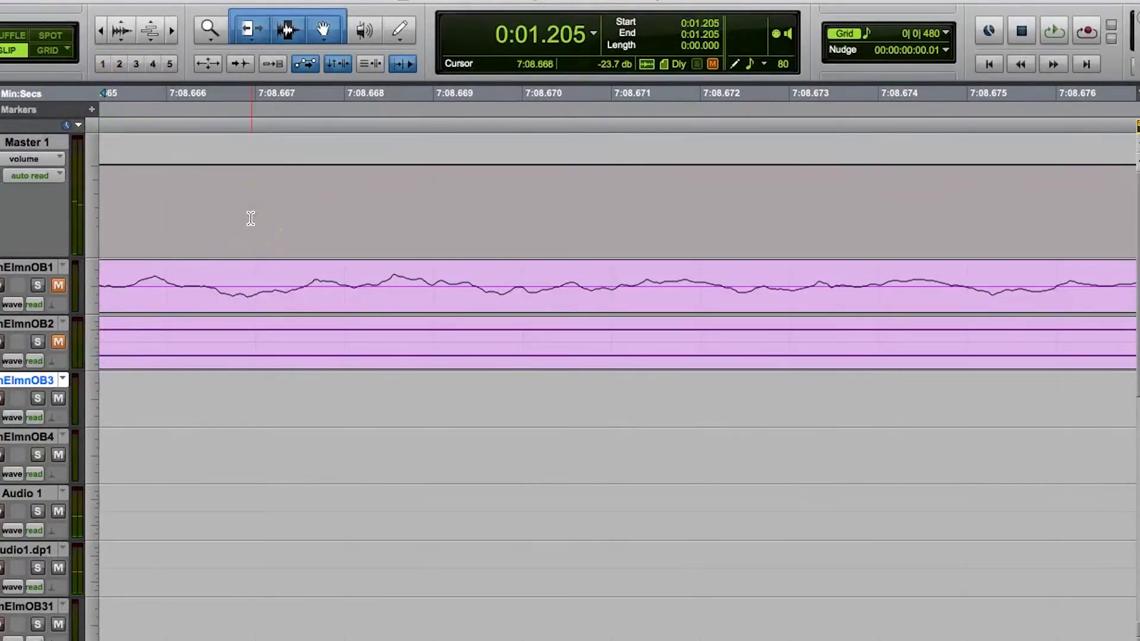
pyautogui.scroll(-7, 250, 219)
pyautogui.scroll(-6, 251, 218)
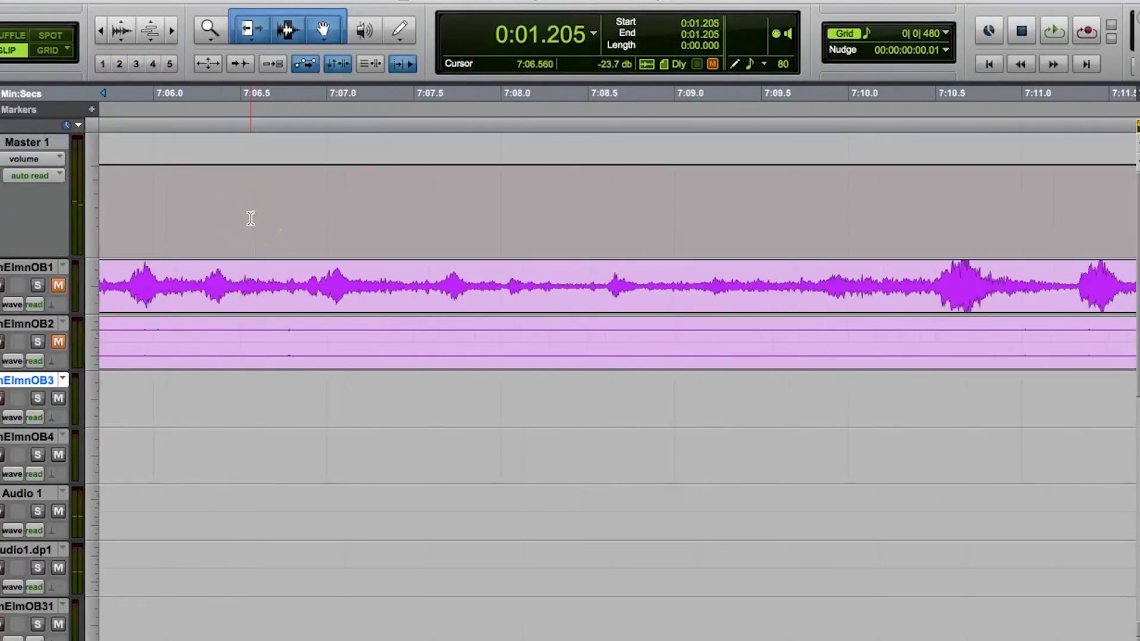
pyautogui.scroll(-1, 251, 218)
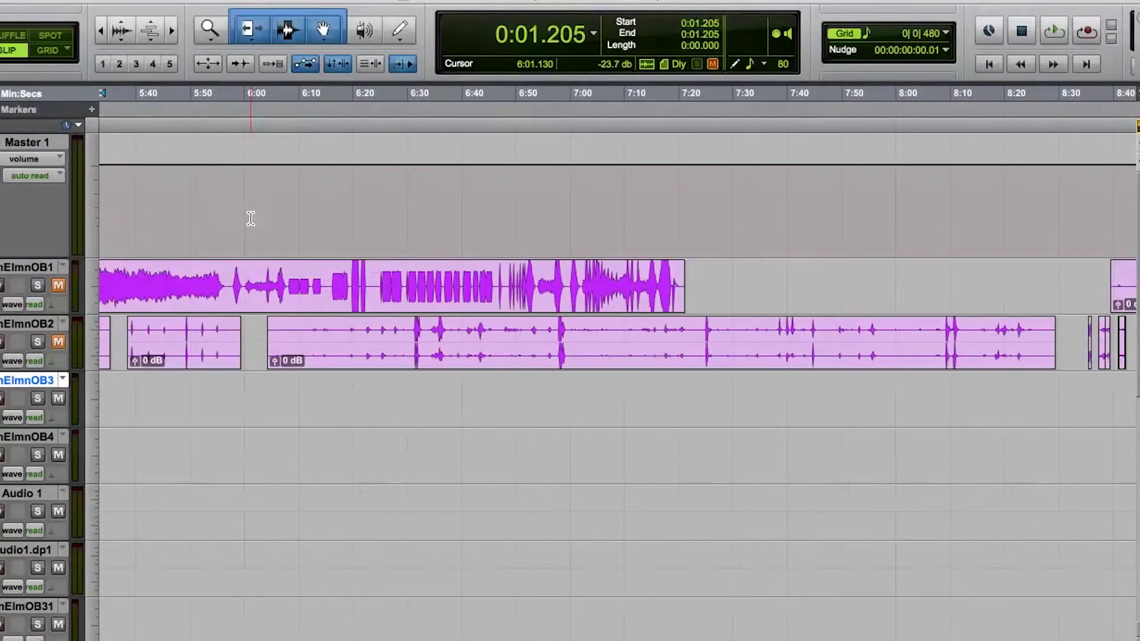
pyautogui.press('space')
pyautogui.press('space')
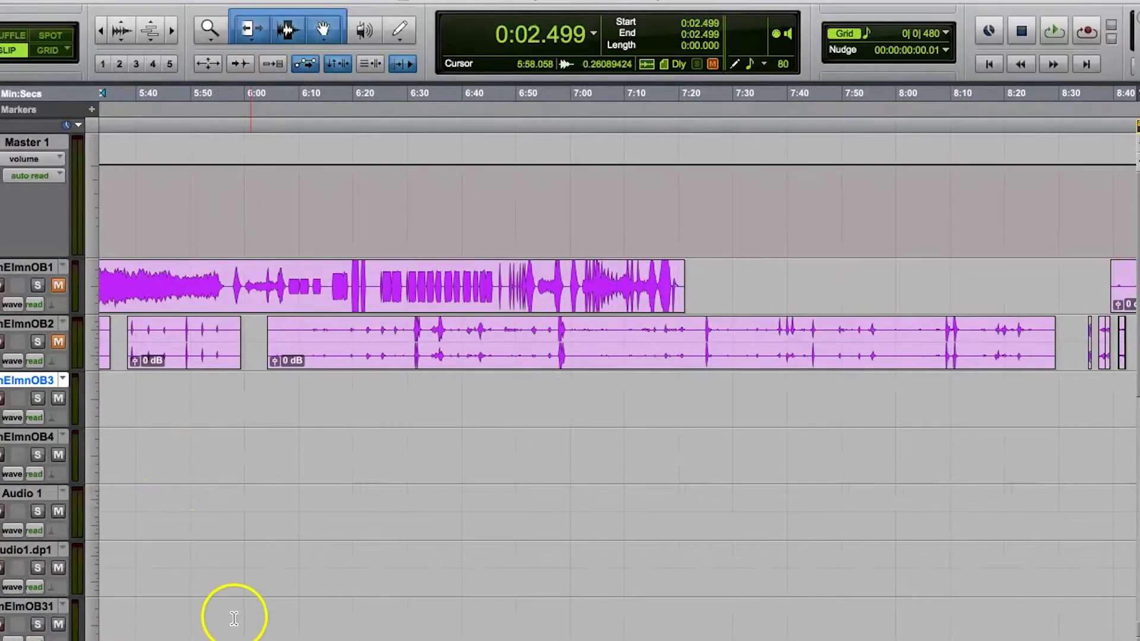
pyautogui.hscroll(-15, 617, 314)
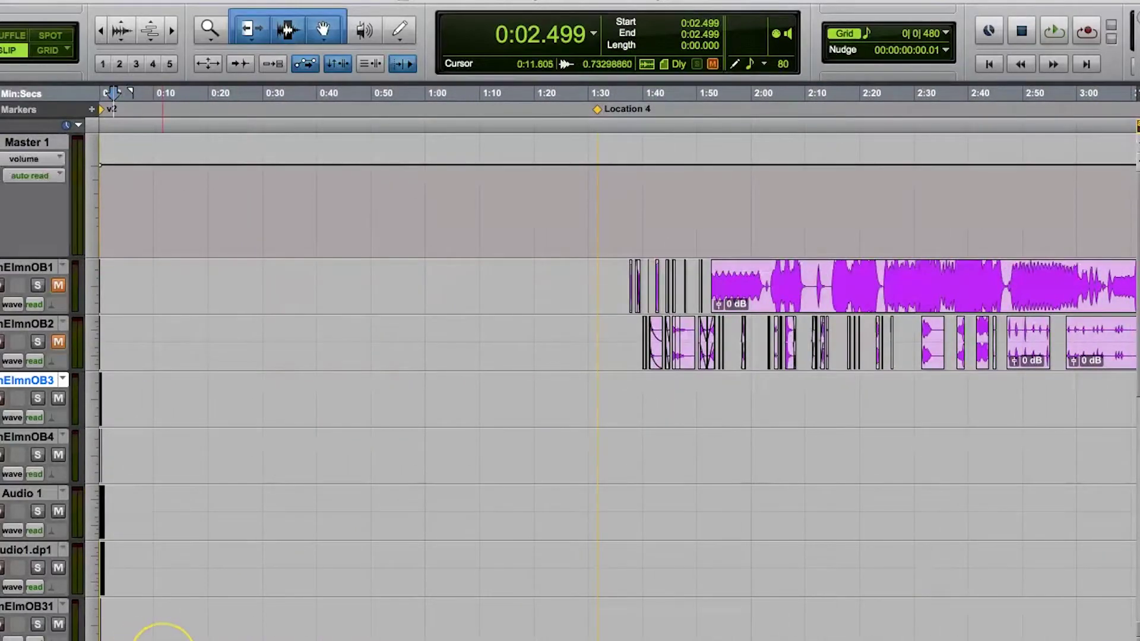
pyautogui.hotkey('ctrl', ']')
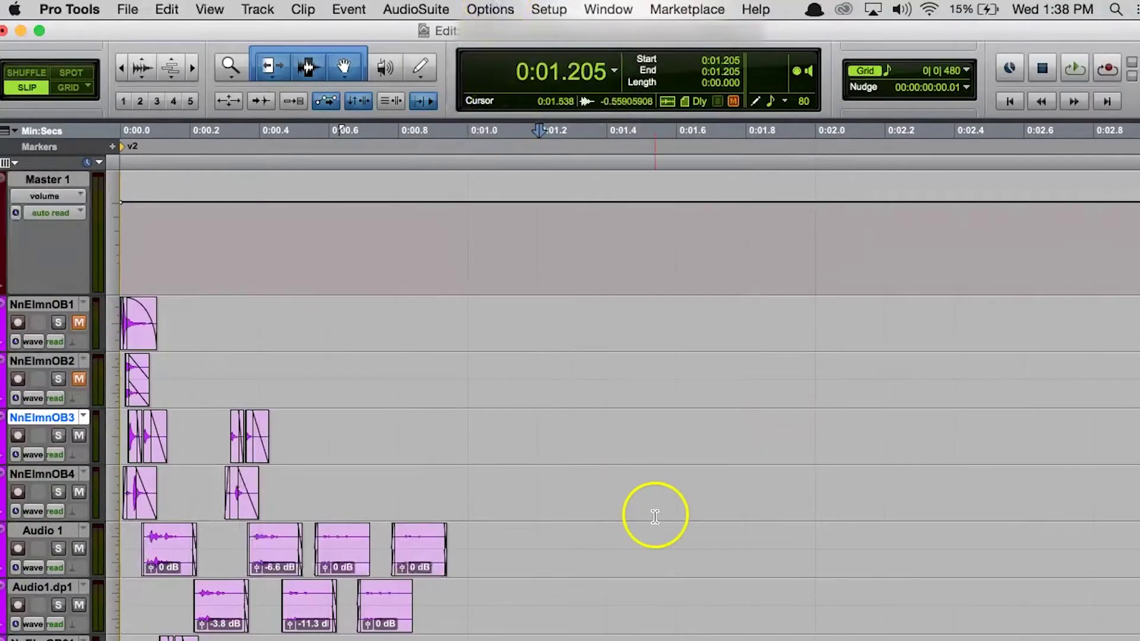
# Place the insertion point at 0:01.362 and set Edit Window Scrolling to No Scrolling
pyautogui.click(593, 376)
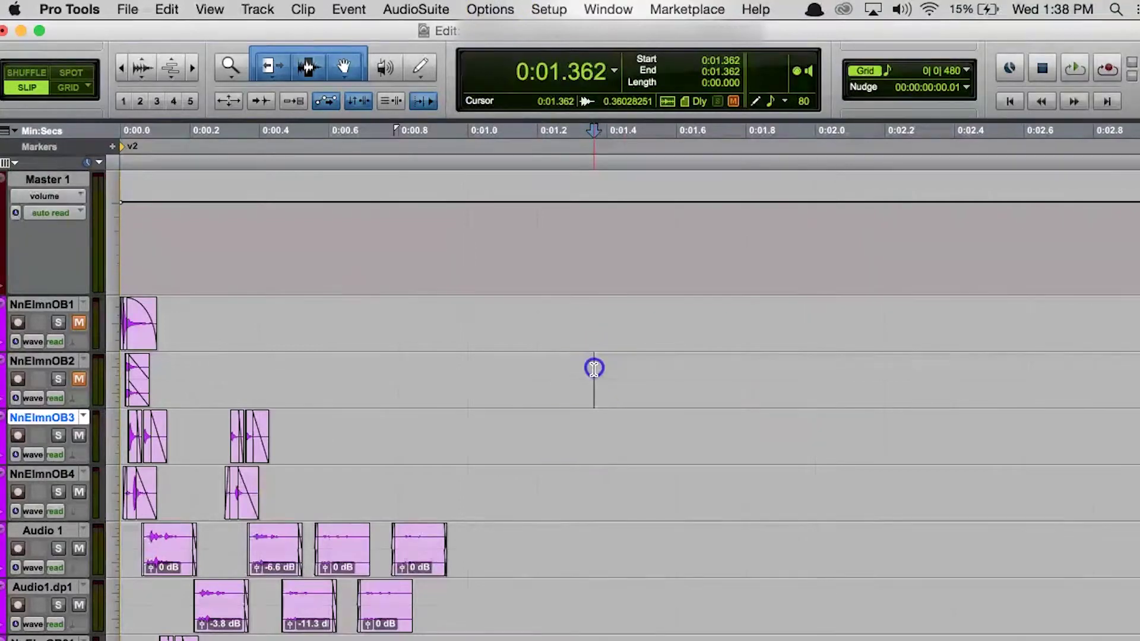
pyautogui.click(490, 10)
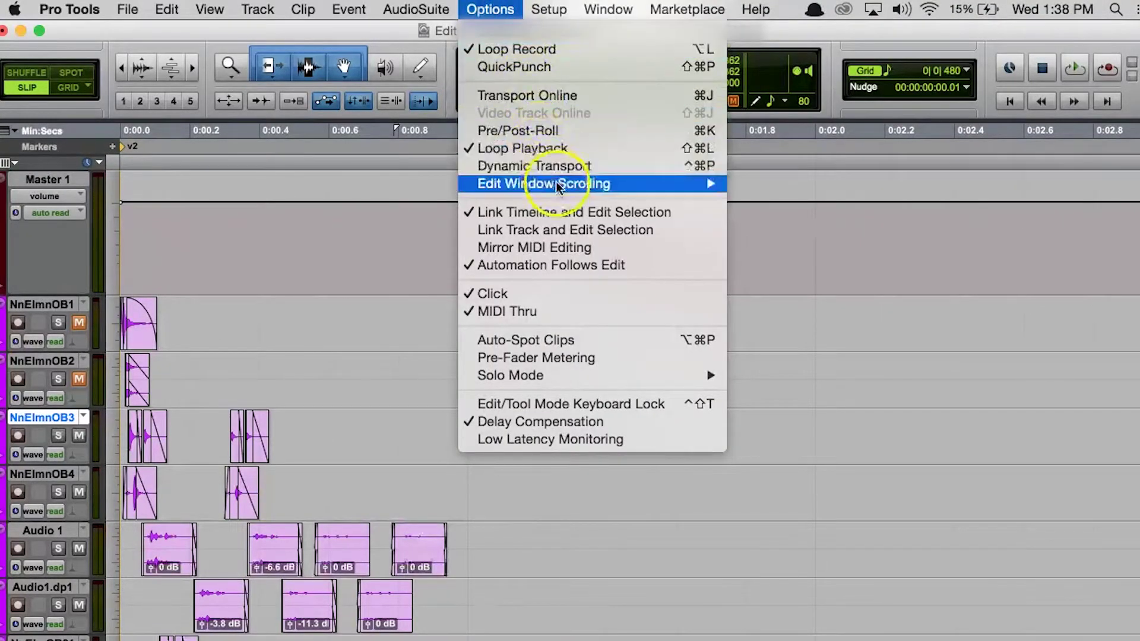
pyautogui.moveTo(559, 185)
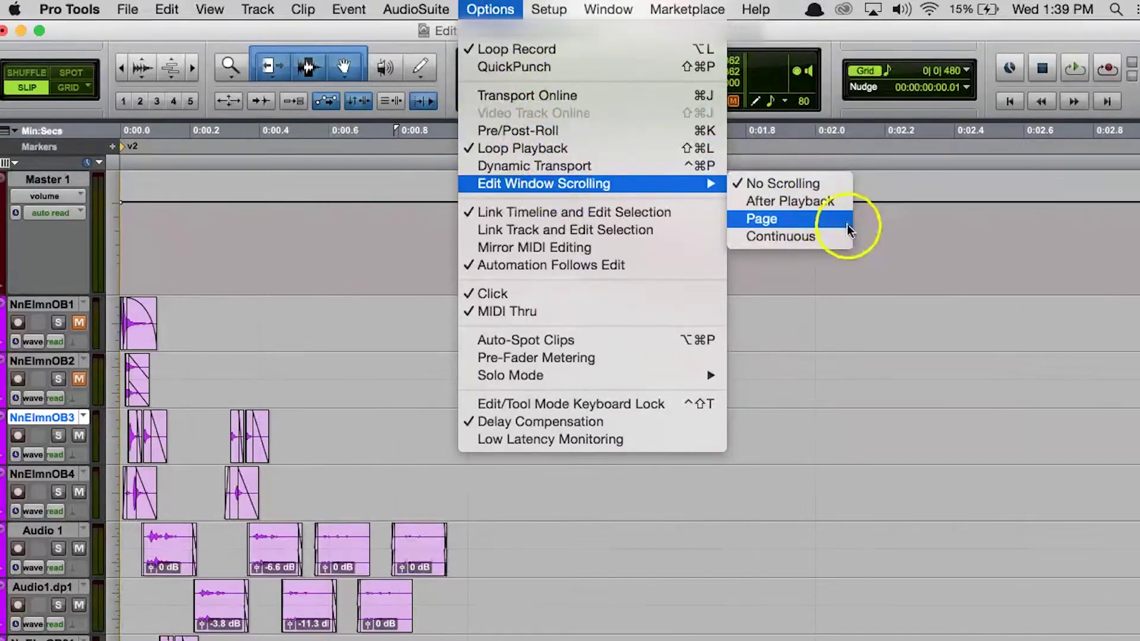
pyautogui.click(844, 185)
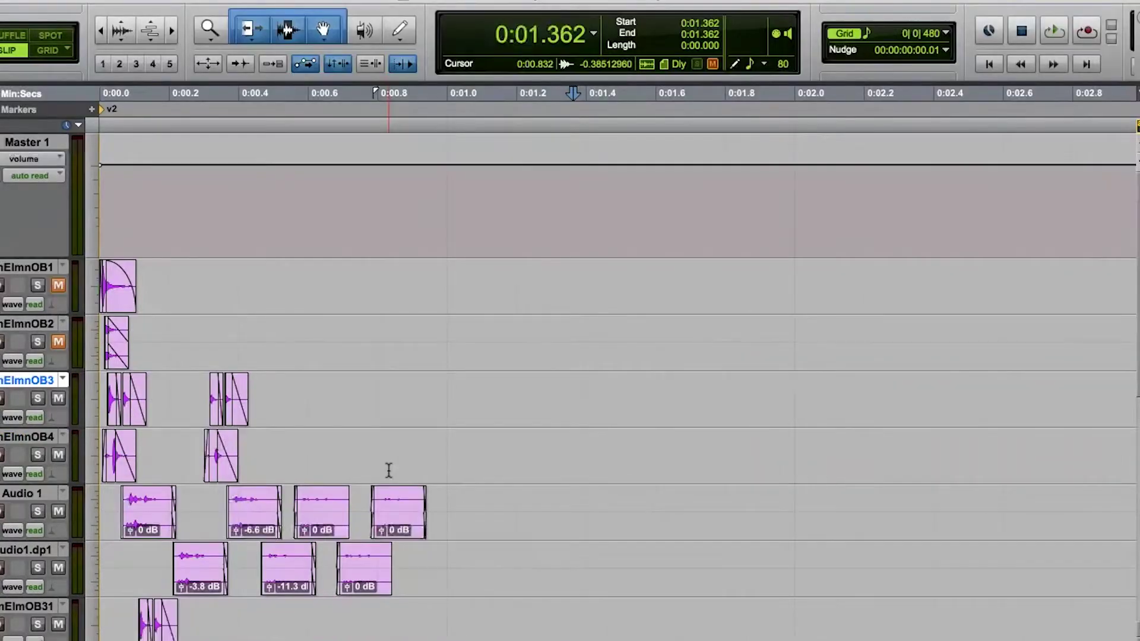
# Play from 0:01.234 in NnElmnOB2 and stop at 0:09.913 while the view stays fixed
pyautogui.click(549, 360)
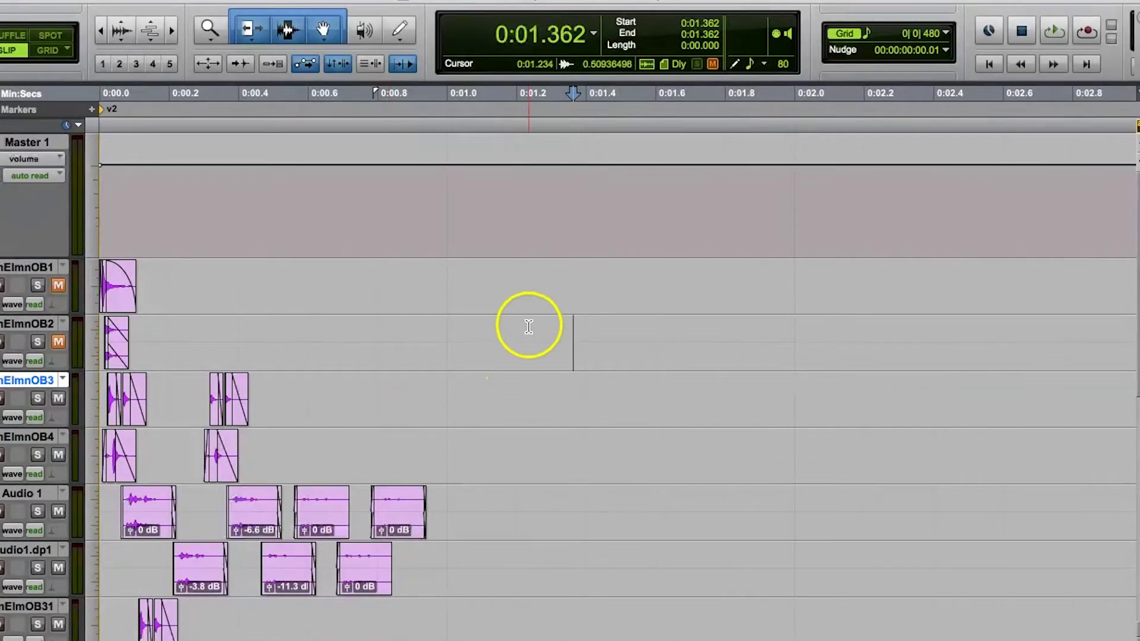
pyautogui.press('space')
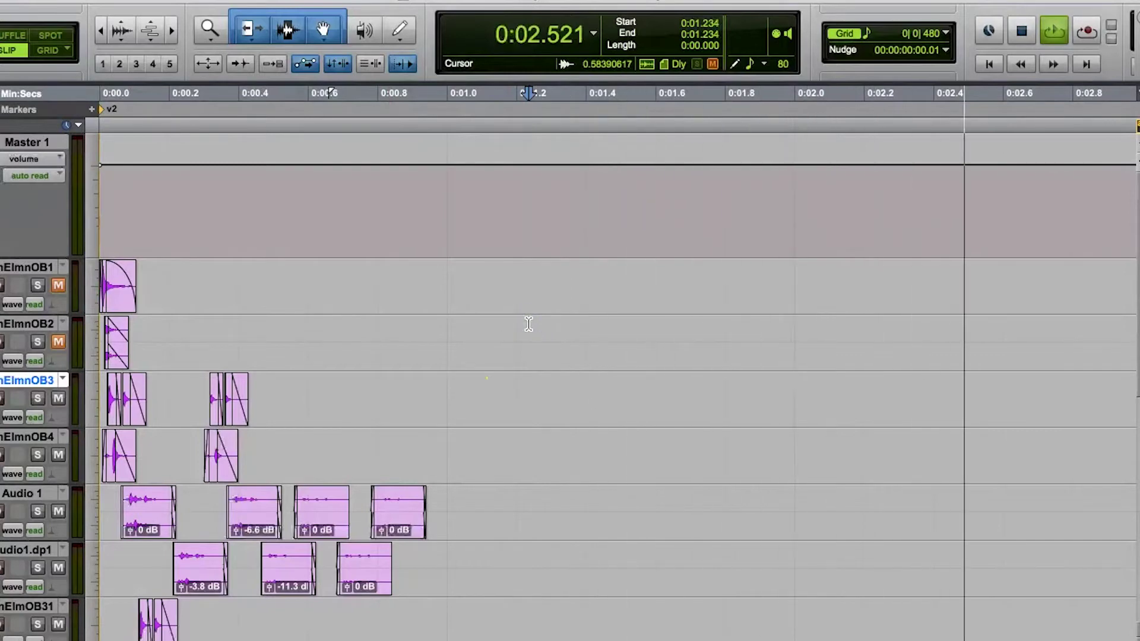
pyautogui.click(855, 214)
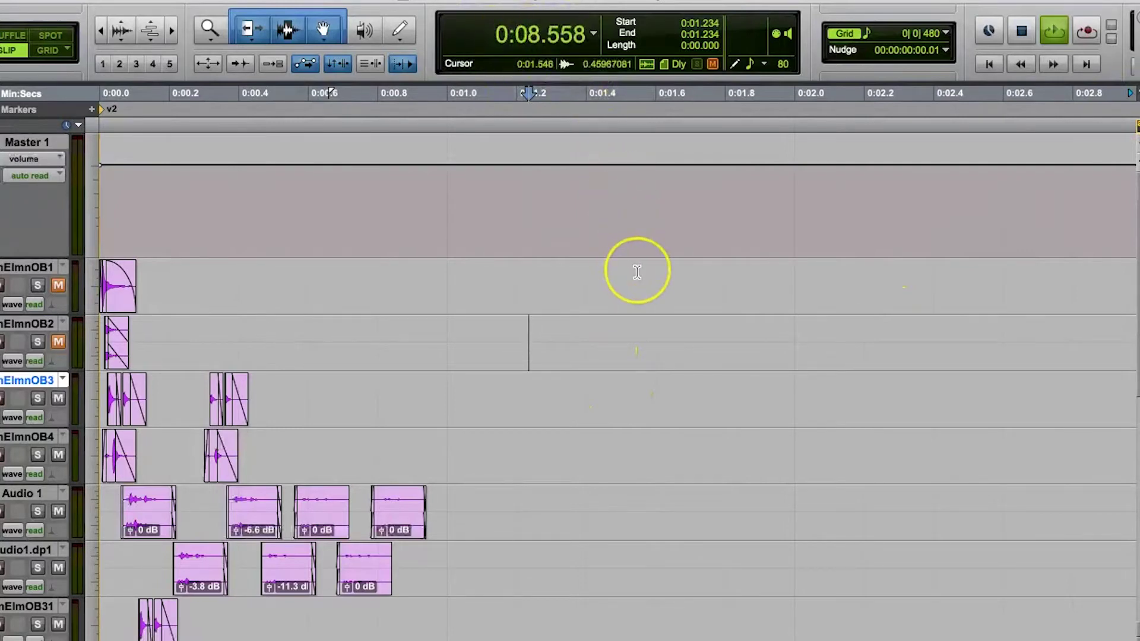
pyautogui.press('space')
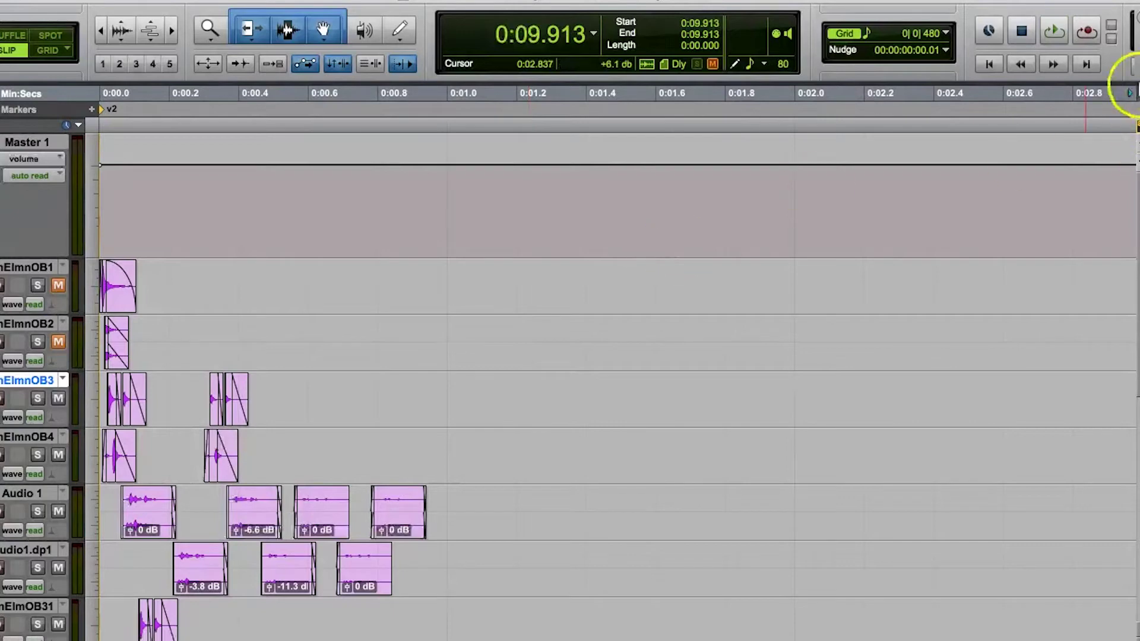
# Bring the off-screen insertion point at 0:09.913 into view, then open the Options menu
pyautogui.click(1129, 95)
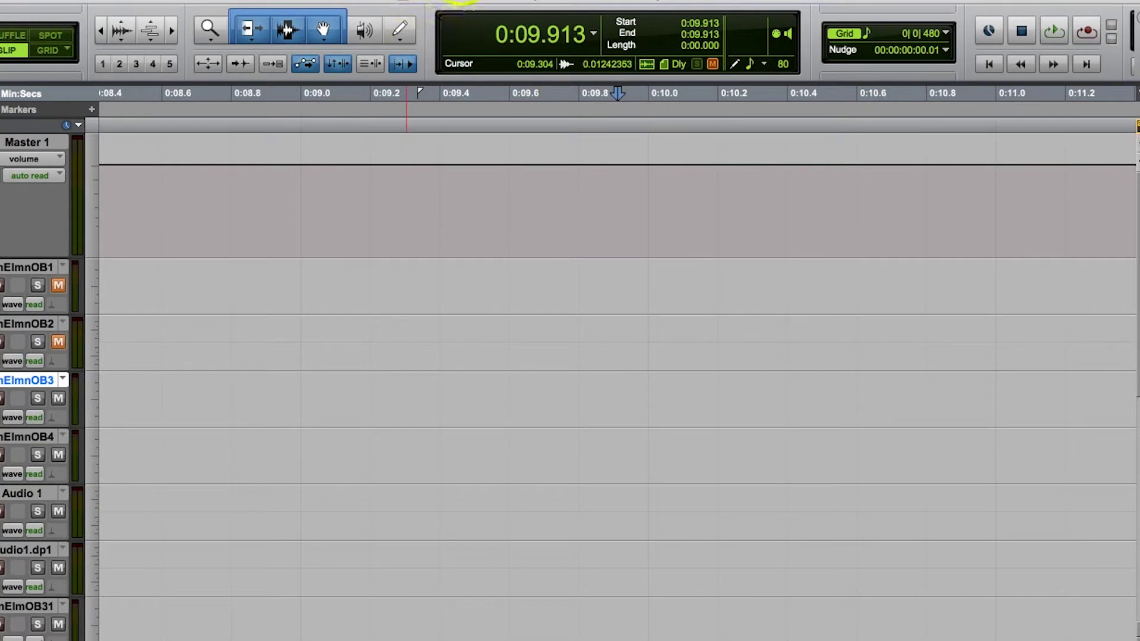
pyautogui.click(458, 2)
# Set scrolling to Page, zoom in at the start, and play until stopping at 0:11.804
pyautogui.moveTo(509, 143)
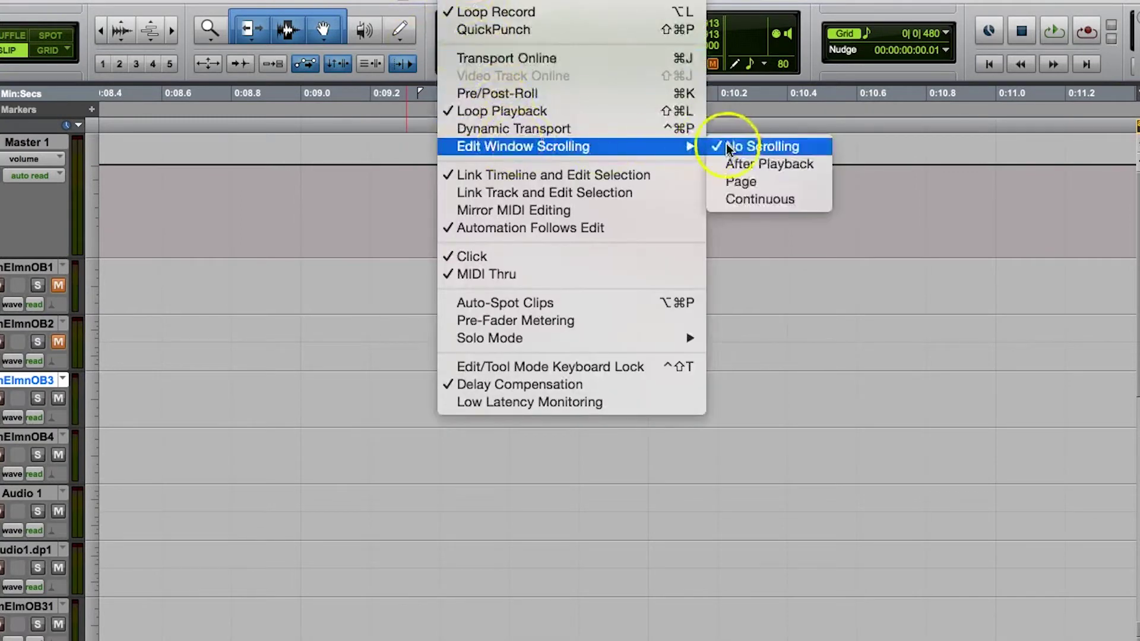
pyautogui.click(739, 184)
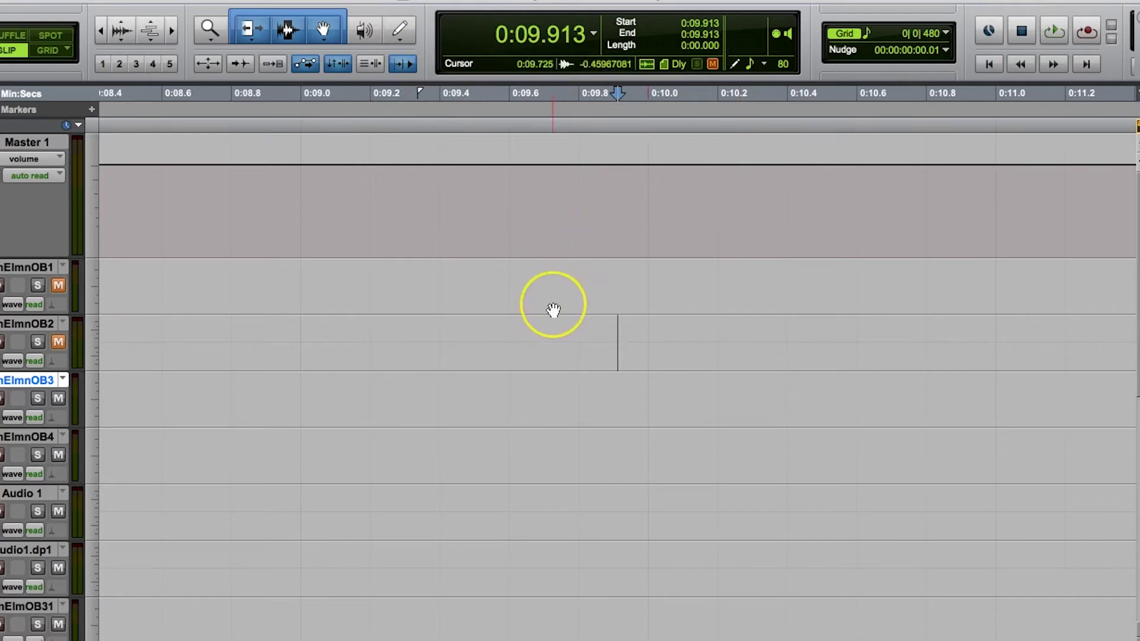
pyautogui.press('Return')
pyautogui.click(305, 255)
pyautogui.press('super+]')
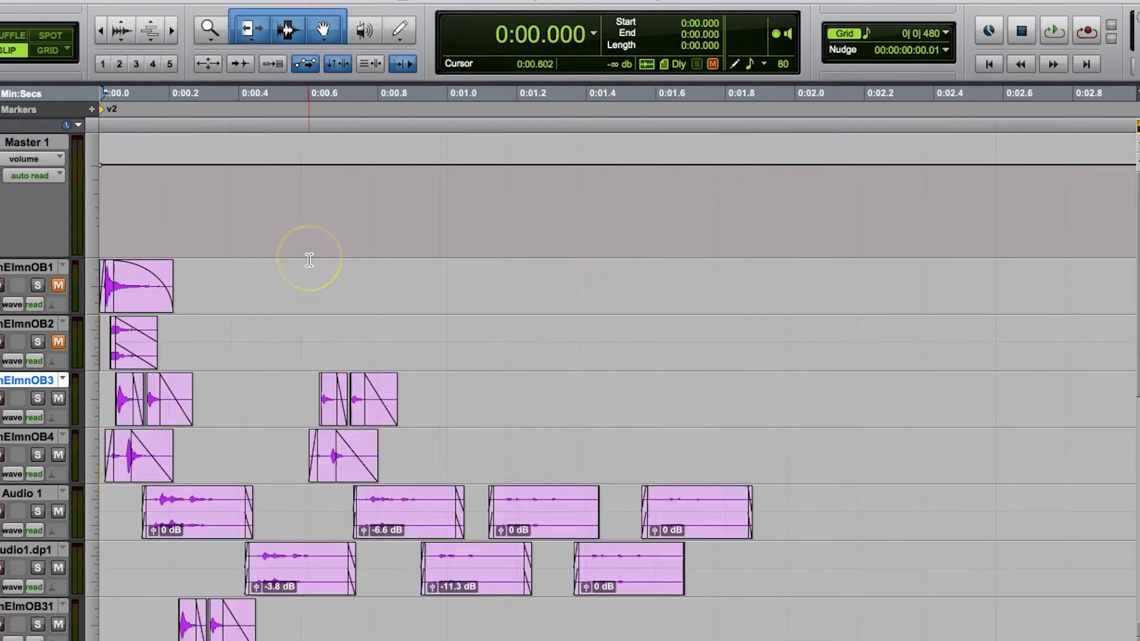
pyautogui.press('space')
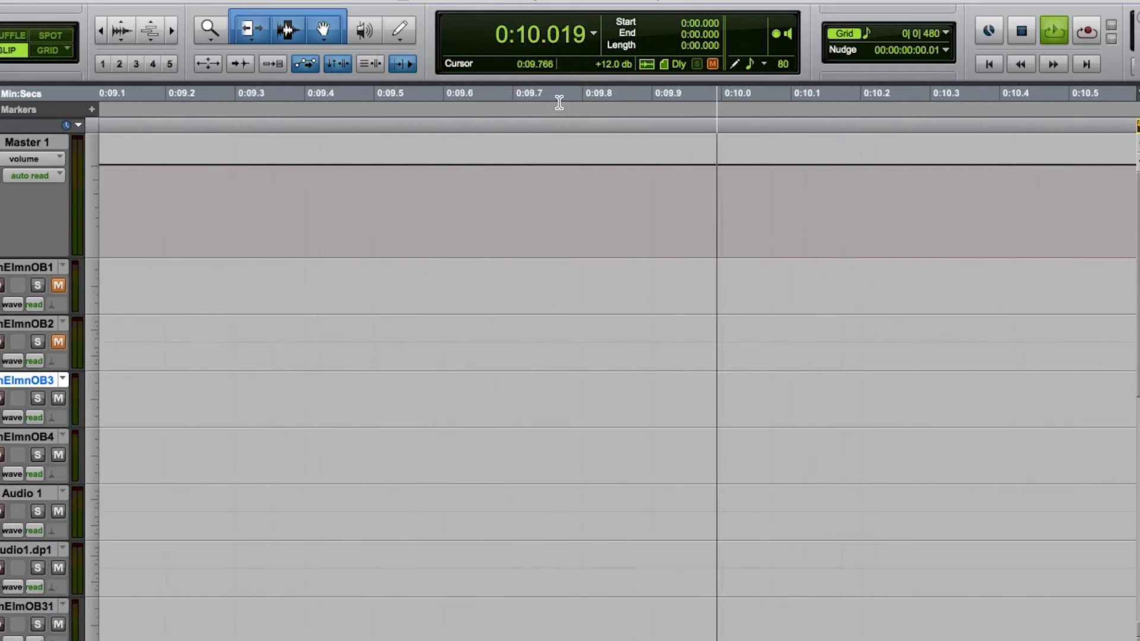
pyautogui.press('space')
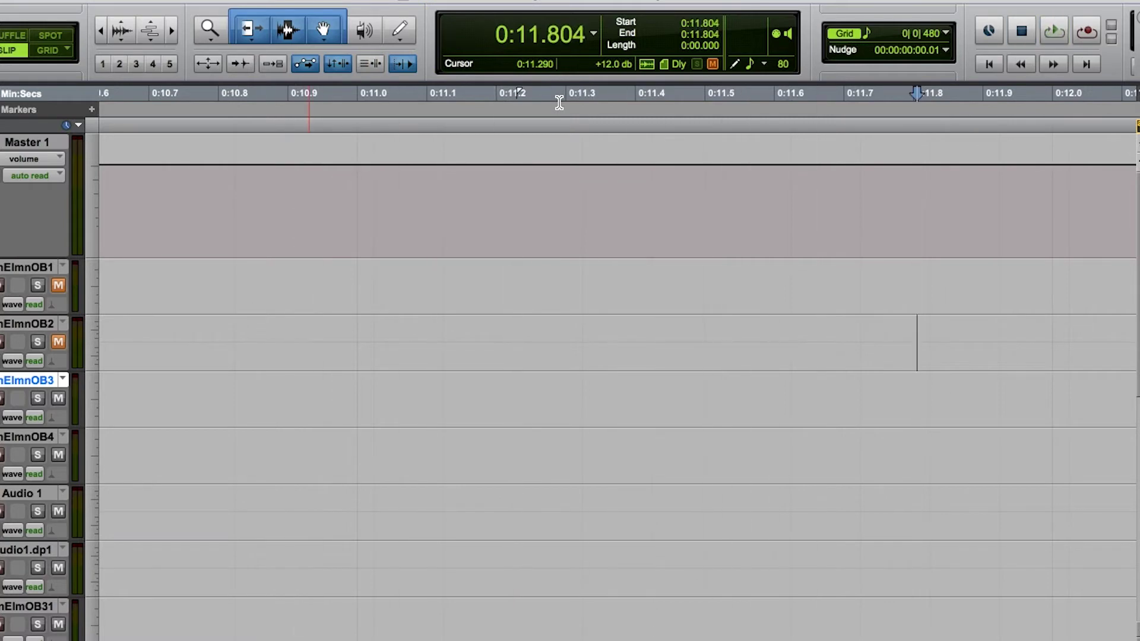
# Replay from the session start in Page mode, stop, and return to 0:00.000
pyautogui.press('Return')
pyautogui.click(308, 256)
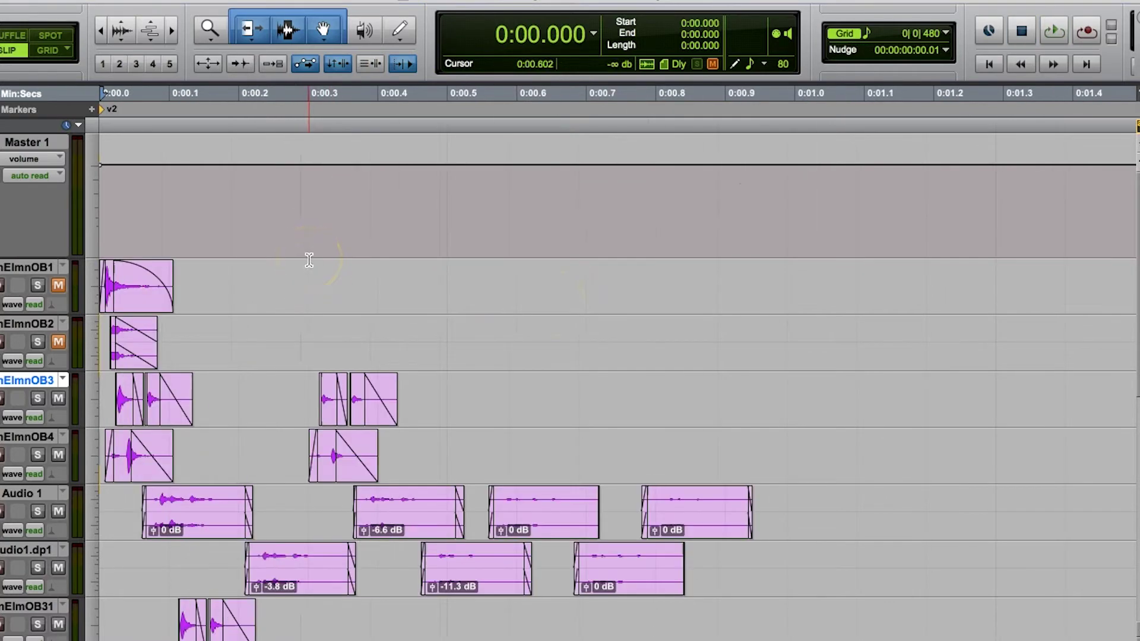
pyautogui.press('space')
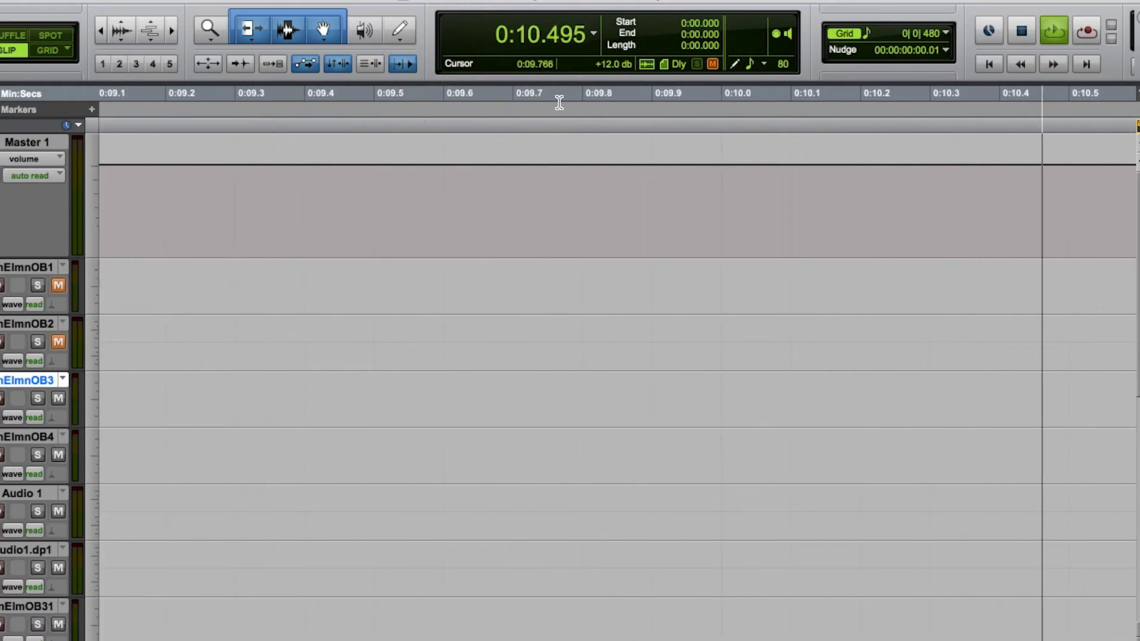
pyautogui.press('space')
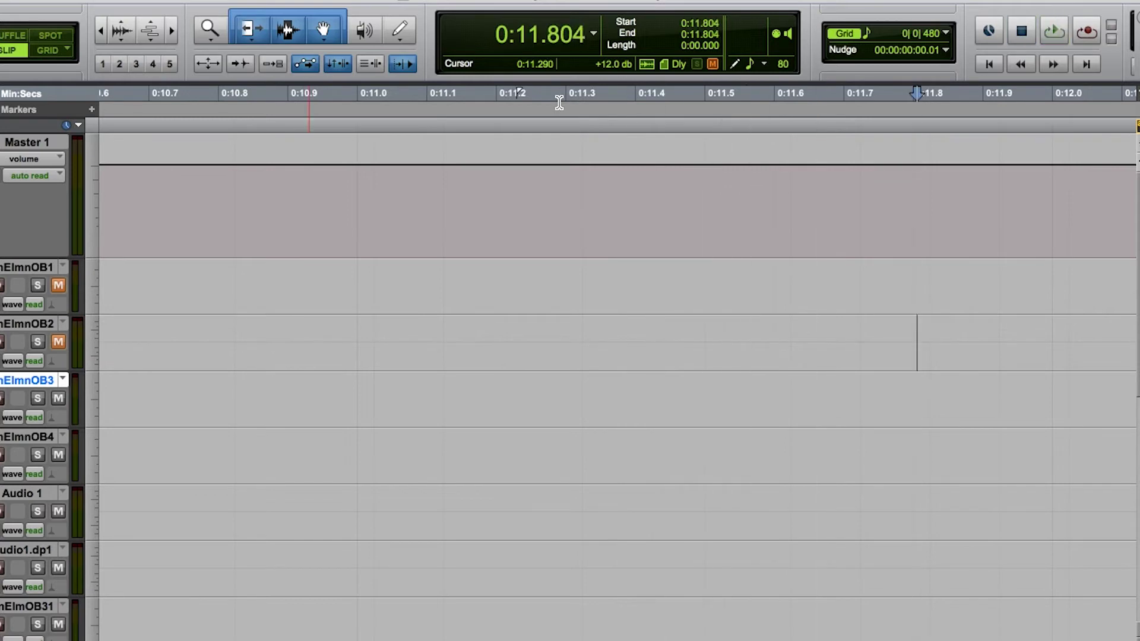
pyautogui.click(391, 93)
pyautogui.press('Return')
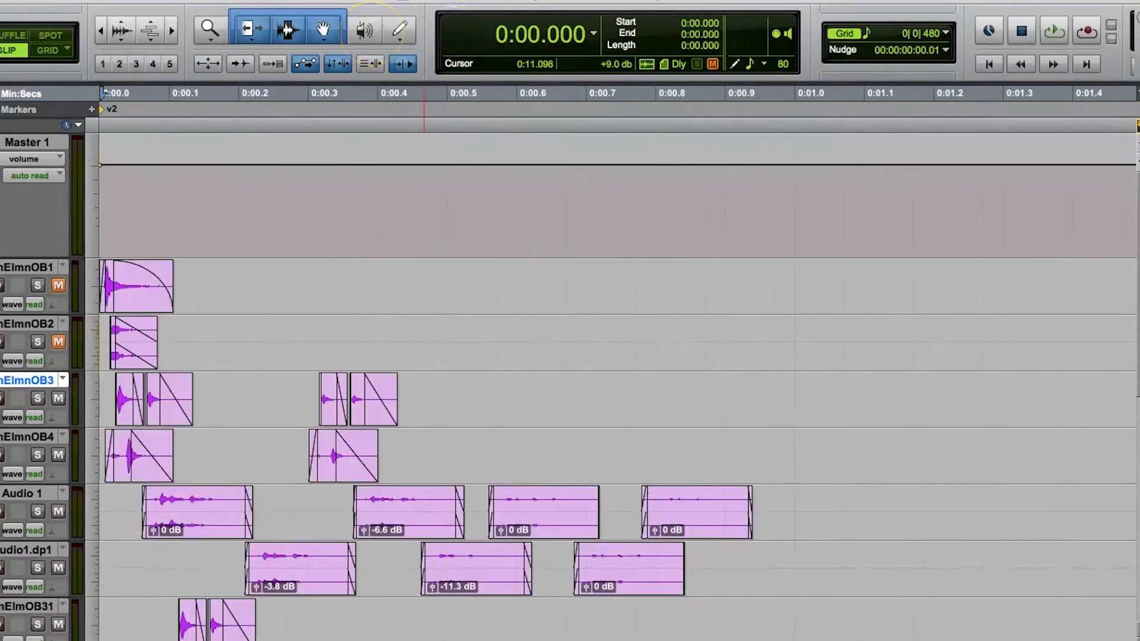
# Switch scrolling to After Playback, play until stopping at 0:09.644, and return to the start
pyautogui.click(457, 0)
pyautogui.moveTo(522, 150)
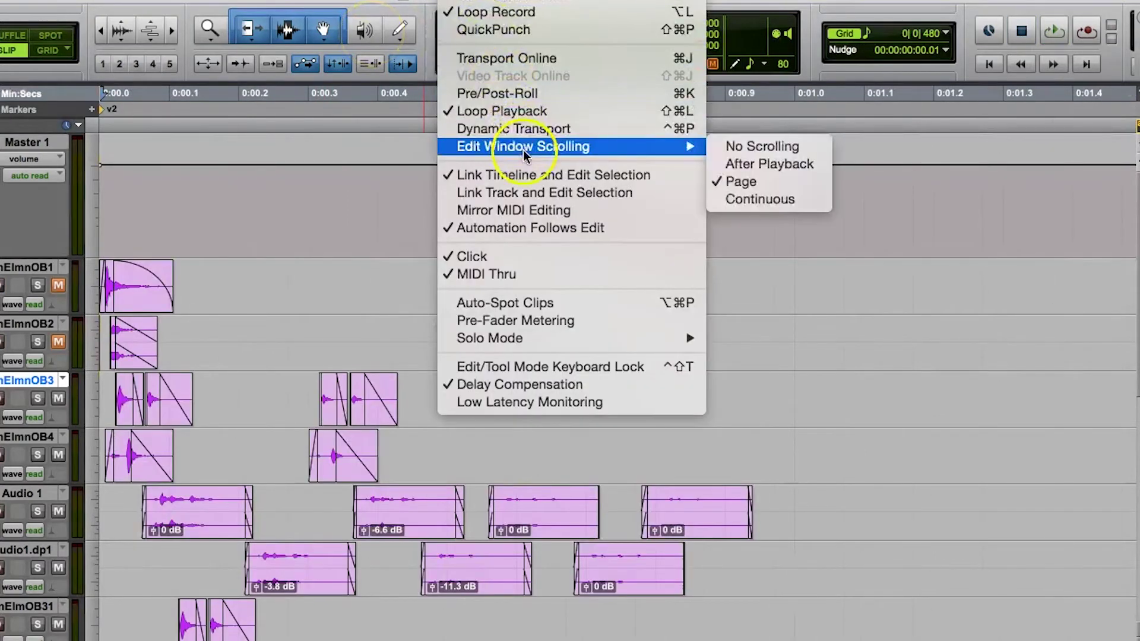
pyautogui.click(767, 165)
pyautogui.press('space')
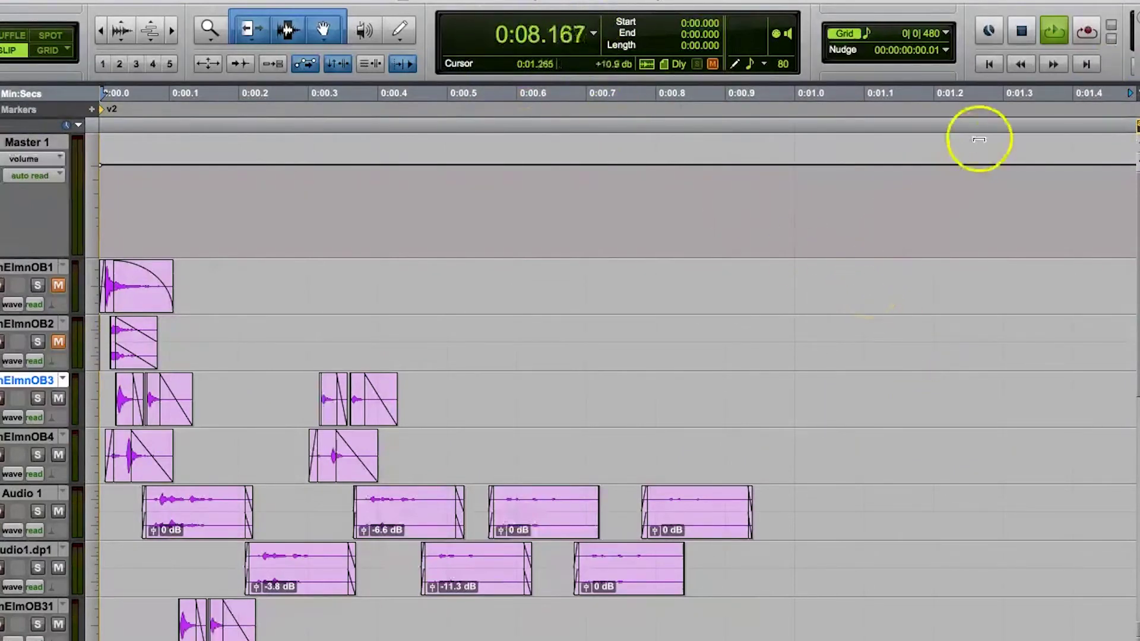
pyautogui.click(1021, 31)
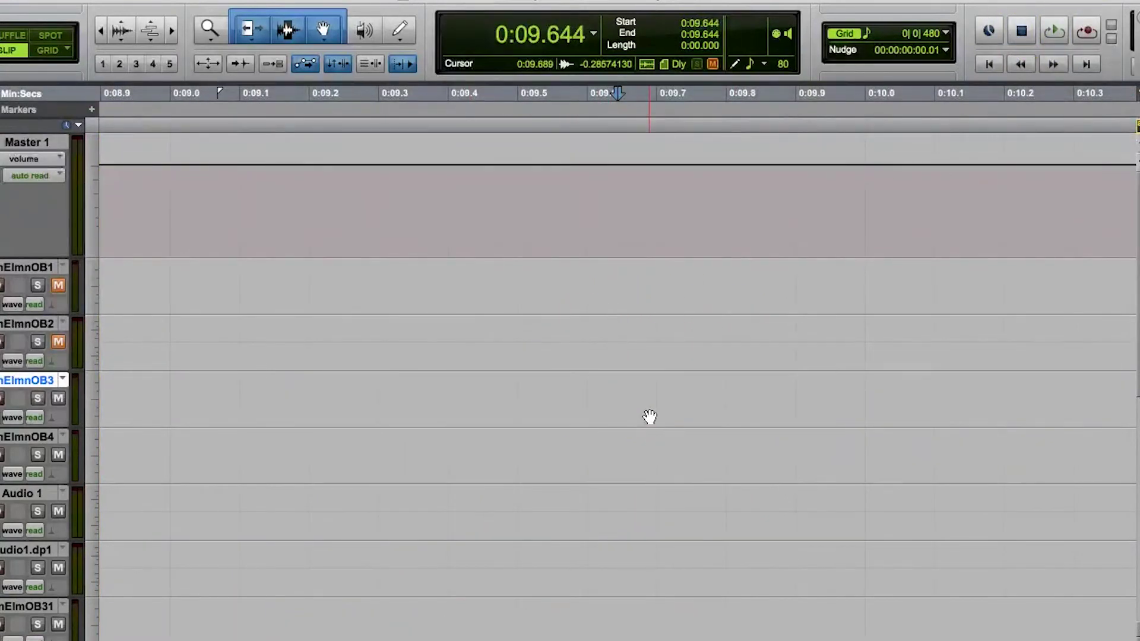
pyautogui.press('Return')
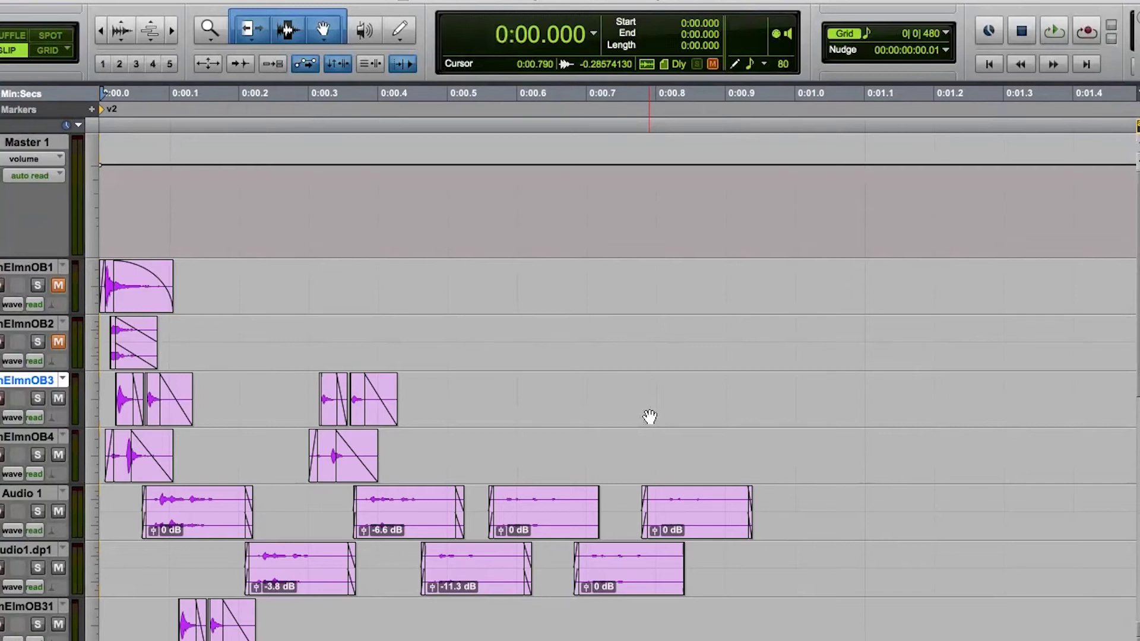
pyautogui.click(517, 1)
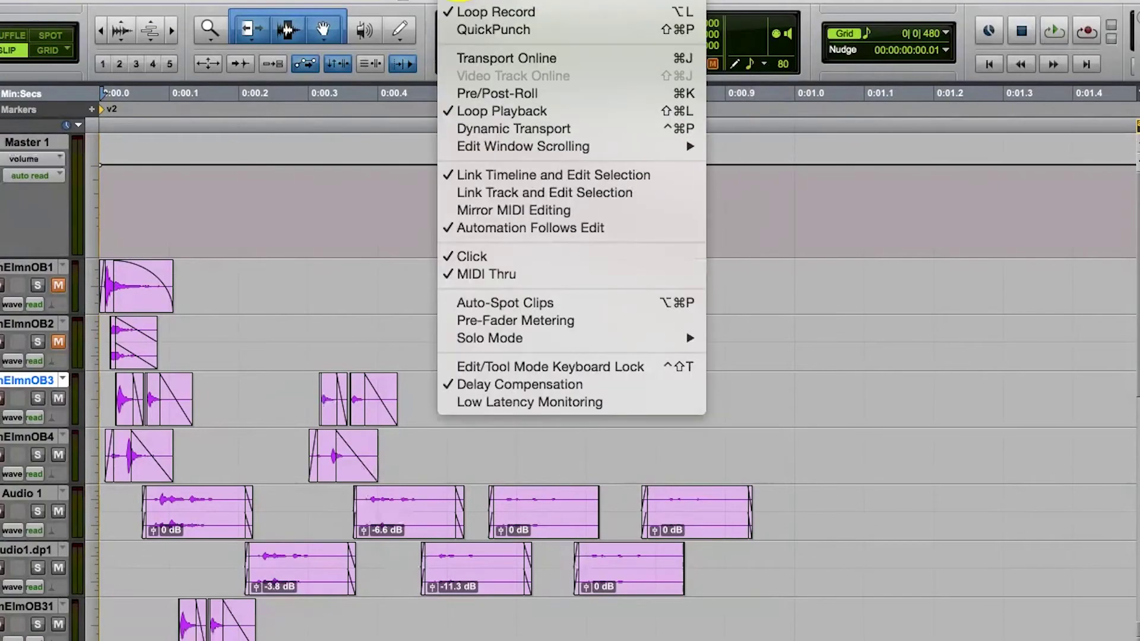
# Test Continuous scrolling with two playbacks, stopping at 0:04.580, then return to start
pyautogui.moveTo(492, 146)
pyautogui.click(782, 201)
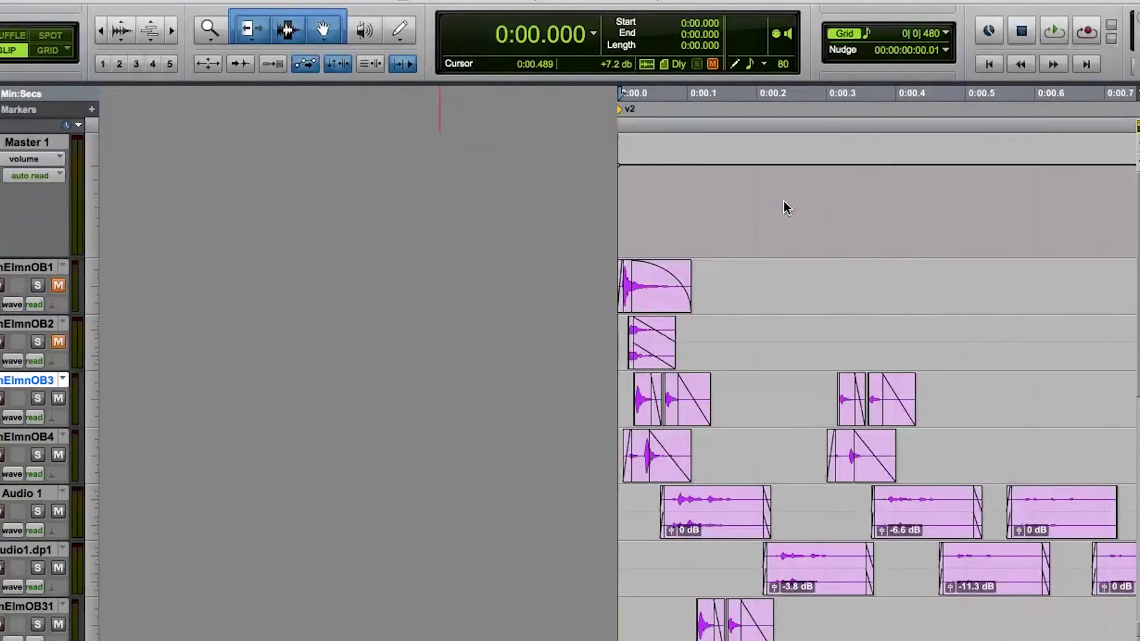
pyautogui.press('space')
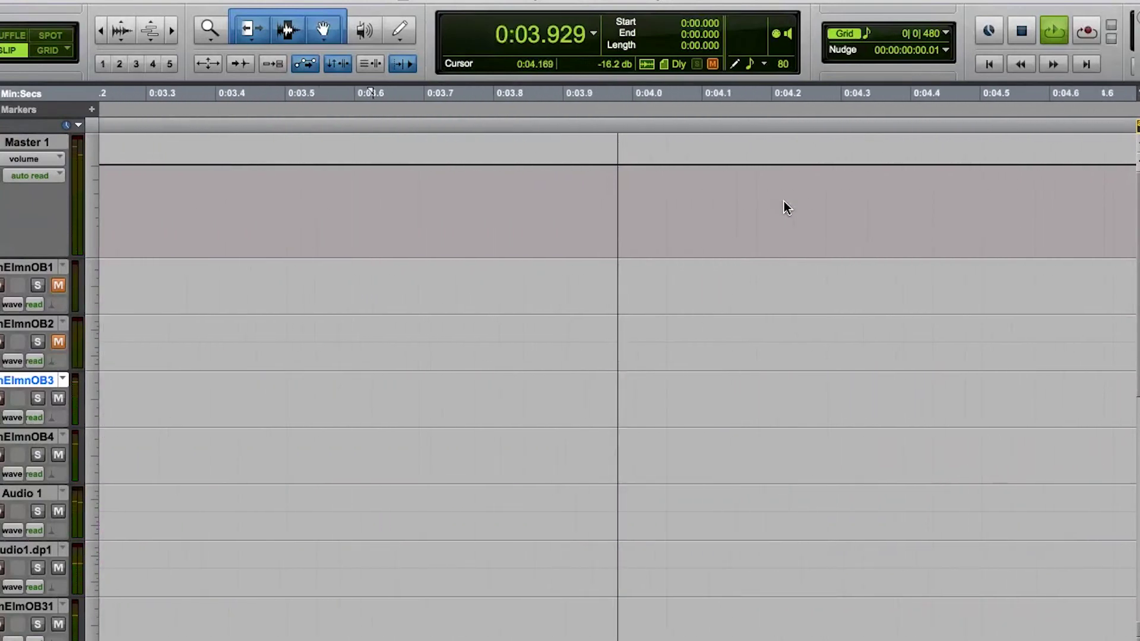
pyautogui.press('space')
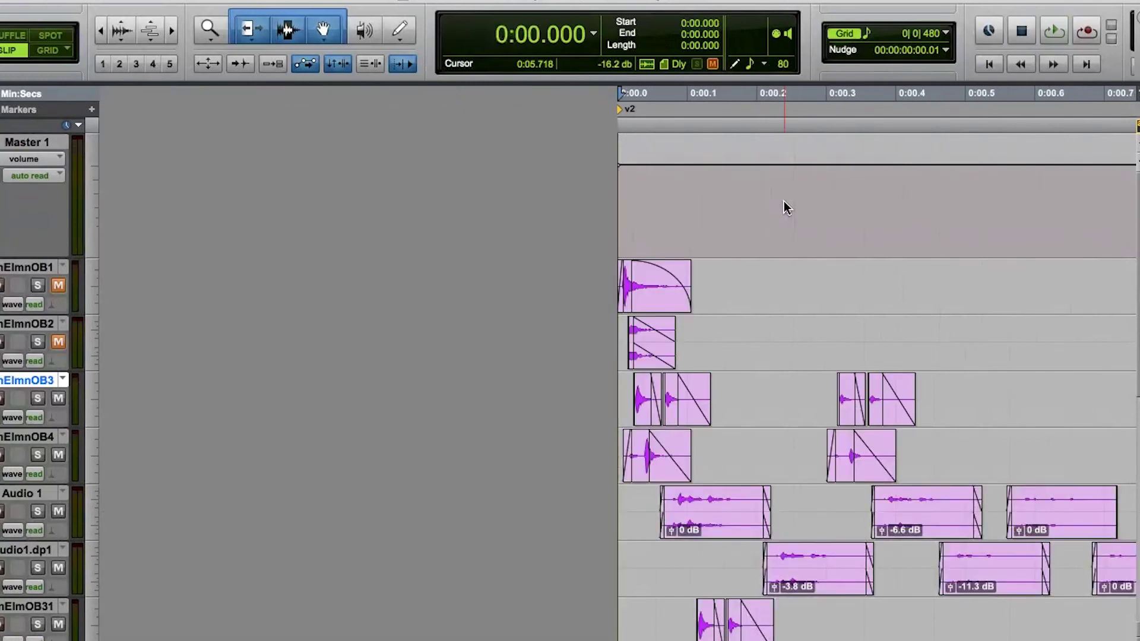
pyautogui.press('space')
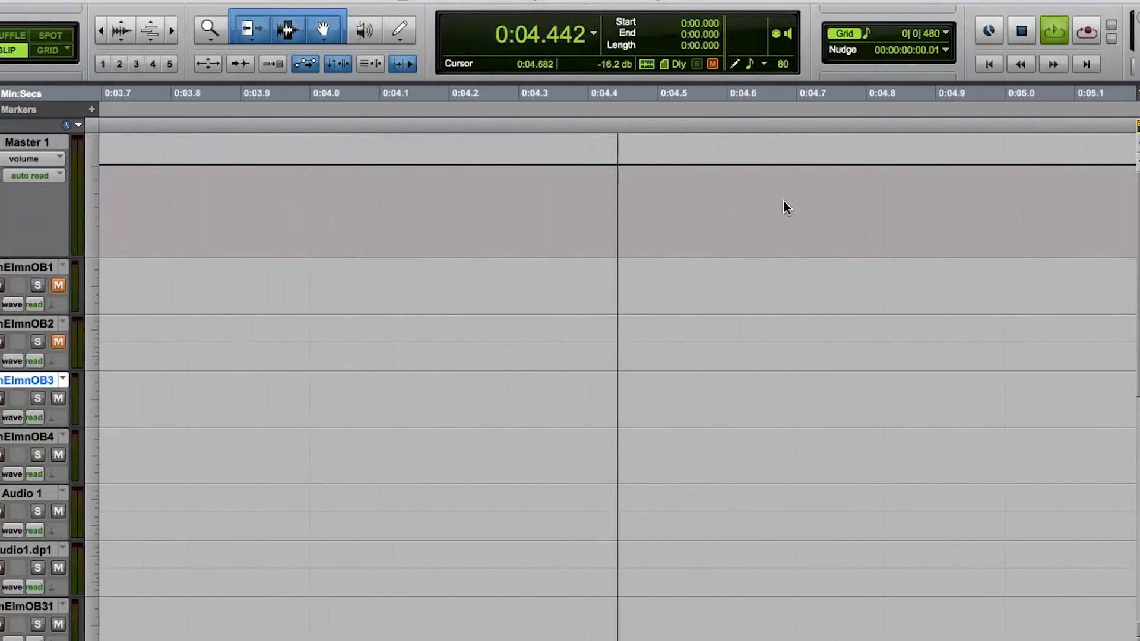
pyautogui.press('space')
pyautogui.press('Return')
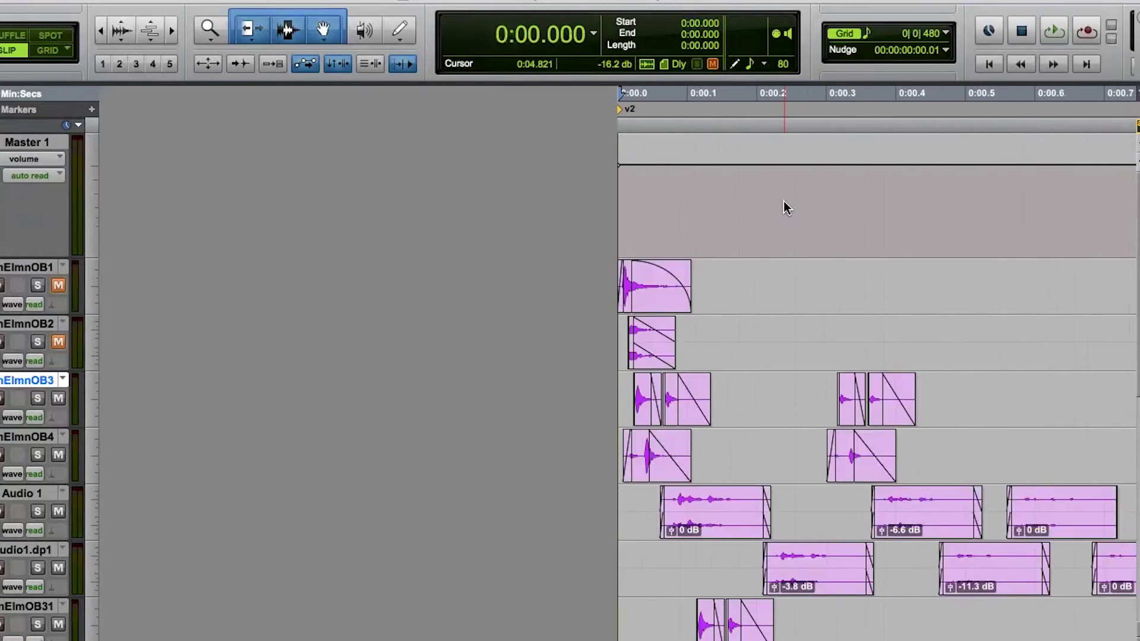
# Switch scrolling back to No Scrolling during playback and return to 0:00.000
pyautogui.press('space')
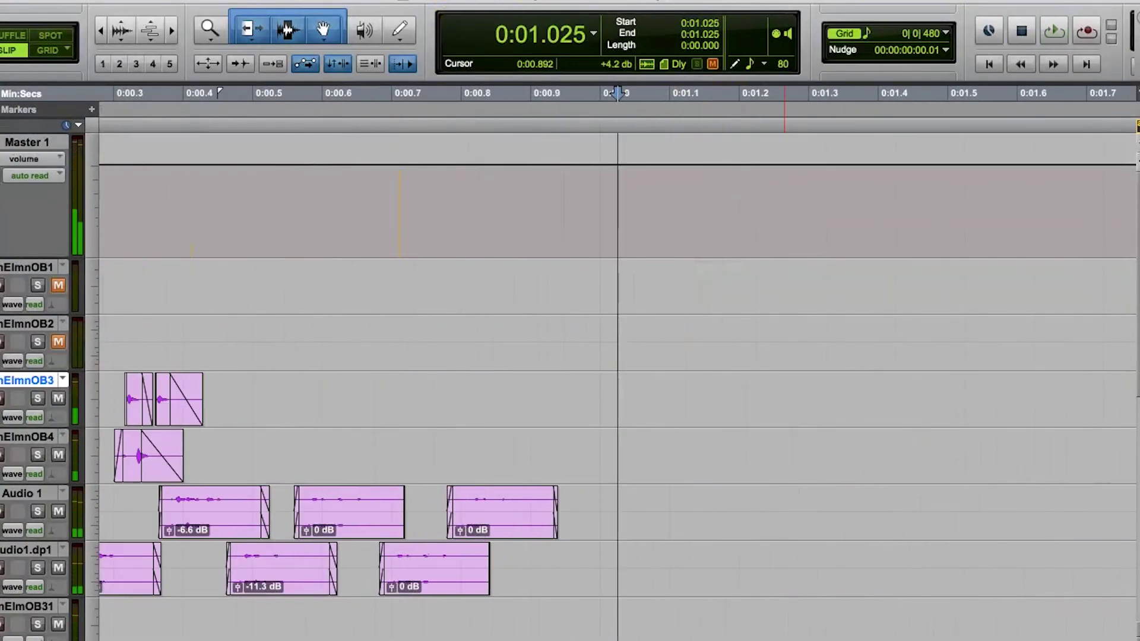
pyautogui.click(457, 0)
pyautogui.moveTo(559, 149)
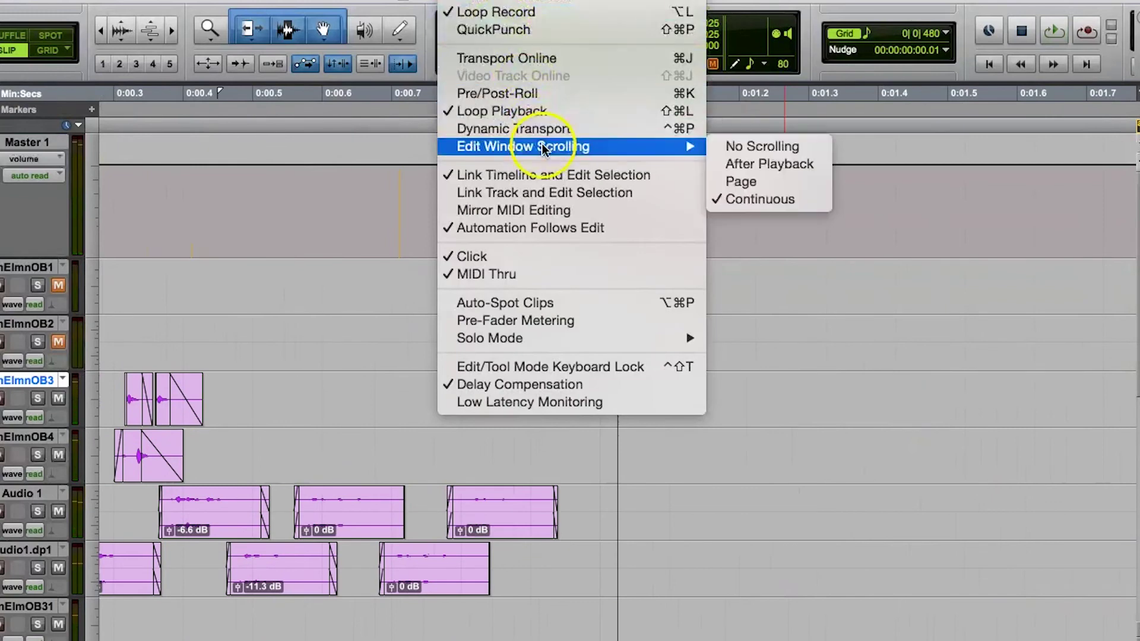
pyautogui.click(726, 147)
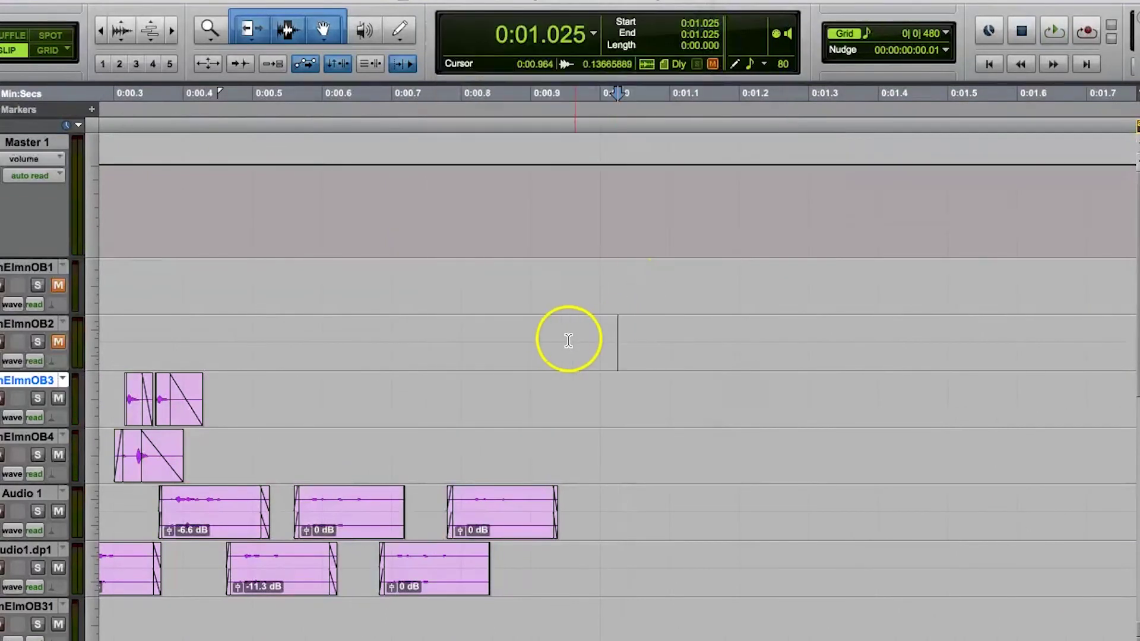
pyautogui.click(559, 328)
pyautogui.press('Return')
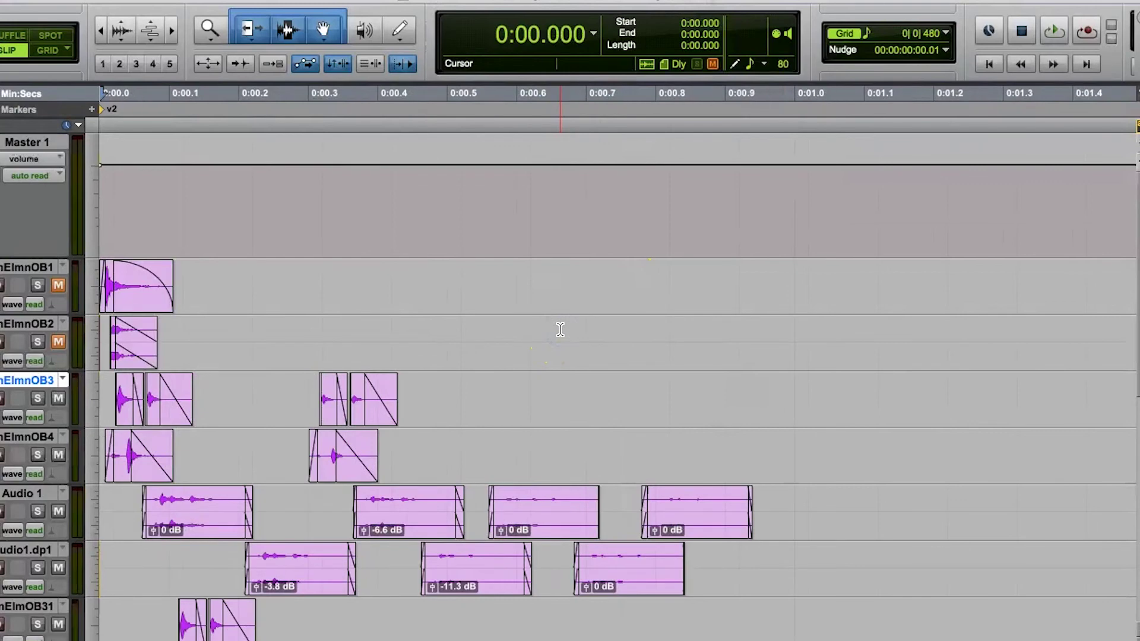